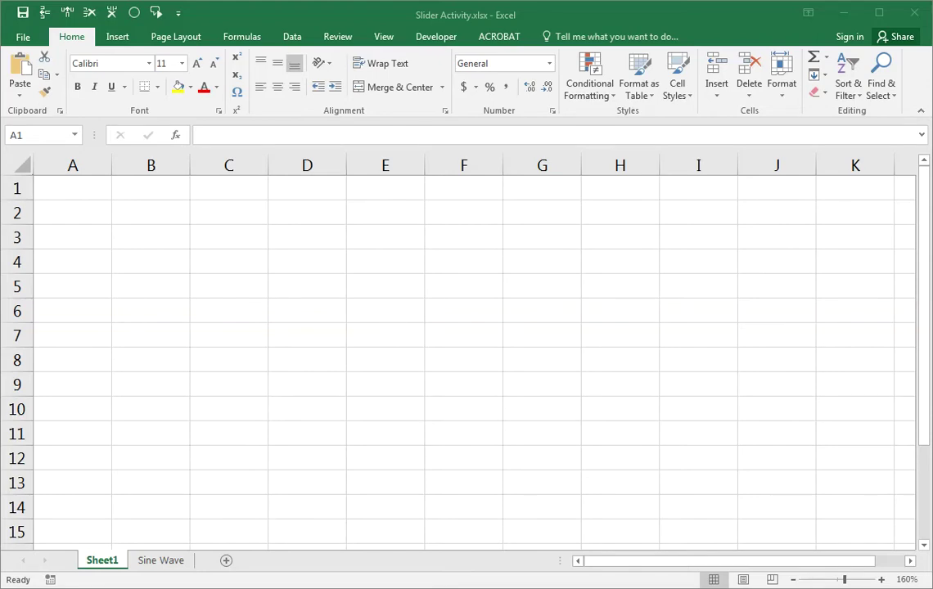
- Switch from Sheet1 to the Sine Wave sheet of Slider Activity.xlsx
click(77, 211)
click(74, 185)
click(307, 261)
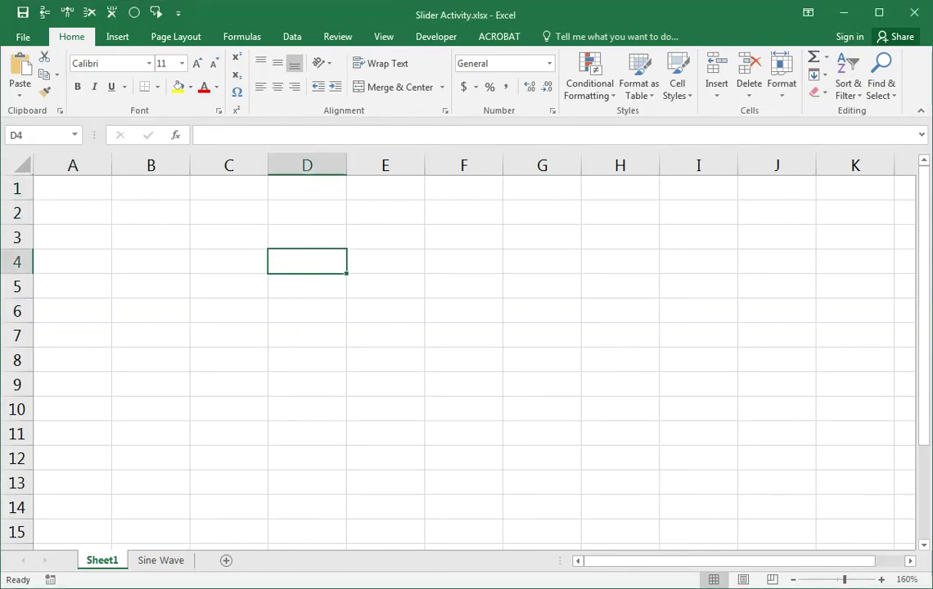
click(154, 563)
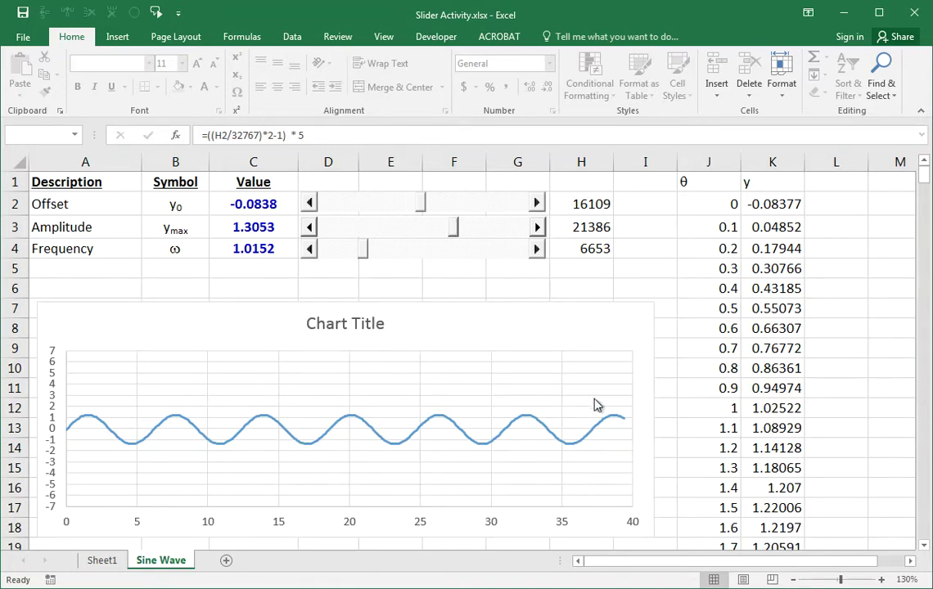
- Raise the Offset value to its maximum of 5 to lift the sine curve
drag(698, 178, 761, 467)
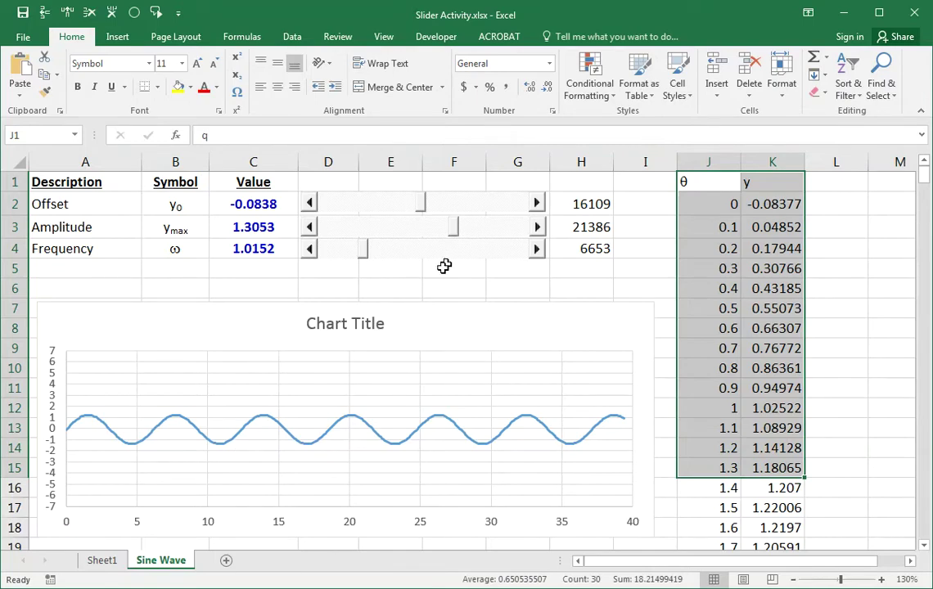
click(417, 291)
mouse_move(421, 215)
mouse_down()
mouse_move(391, 214)
mouse_move(471, 219)
mouse_move(401, 211)
mouse_move(456, 211)
mouse_move(415, 208)
mouse_move(424, 208)
mouse_up()
click(237, 204)
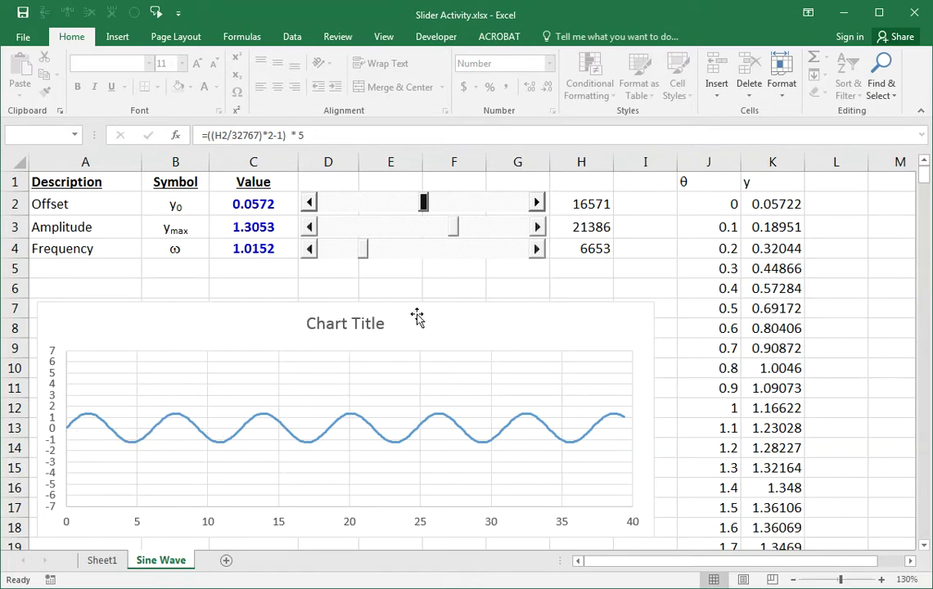
drag(425, 205, 529, 204)
click(253, 207)
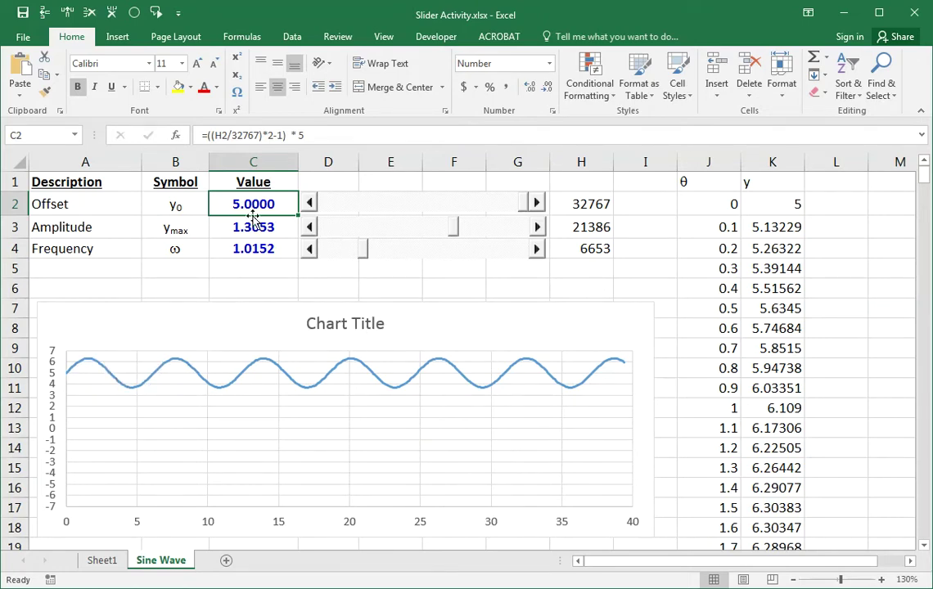
- Reduce the Amplitude, increase the Frequency and fine-tune the Offset to reshape the wave
drag(452, 229, 402, 233)
click(267, 248)
drag(525, 205, 409, 230)
key(Up)
key(Up)
key(shift+Down)
key(shift+Down)
click(282, 206)
key(Down)
key(Down)
click(400, 203)
- Return to the empty Sheet1 and select a few of its cells
click(104, 560)
click(327, 343)
click(151, 246)
click(382, 350)
click(320, 358)
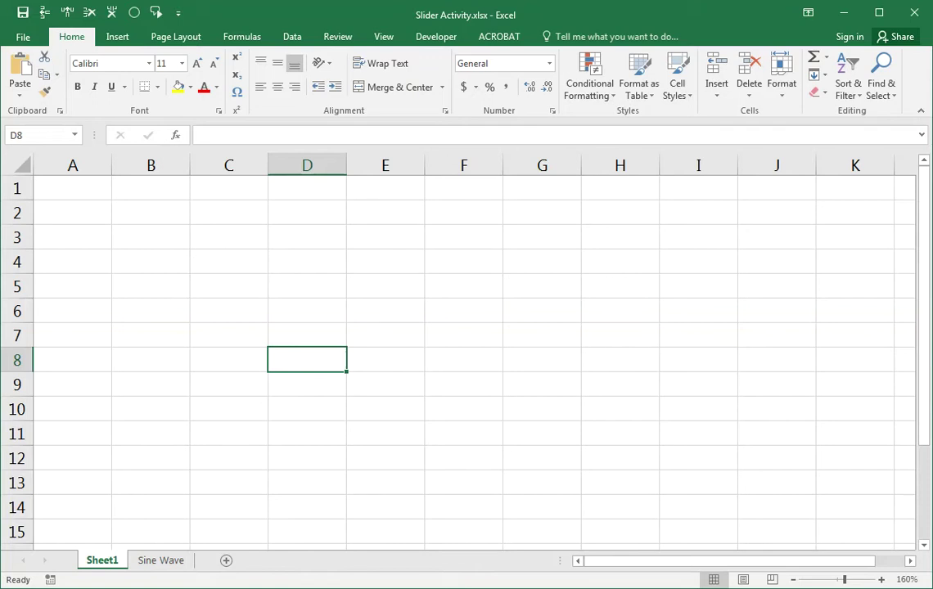
- Tick Developer under Main Tabs in Excel Options' Customize Ribbon and confirm with OK
click(310, 260)
click(307, 310)
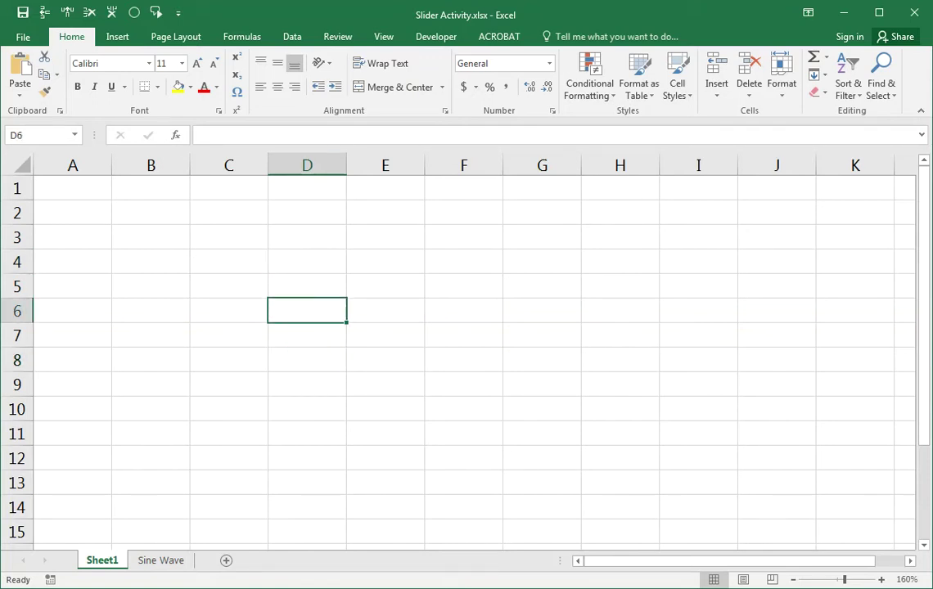
click(434, 39)
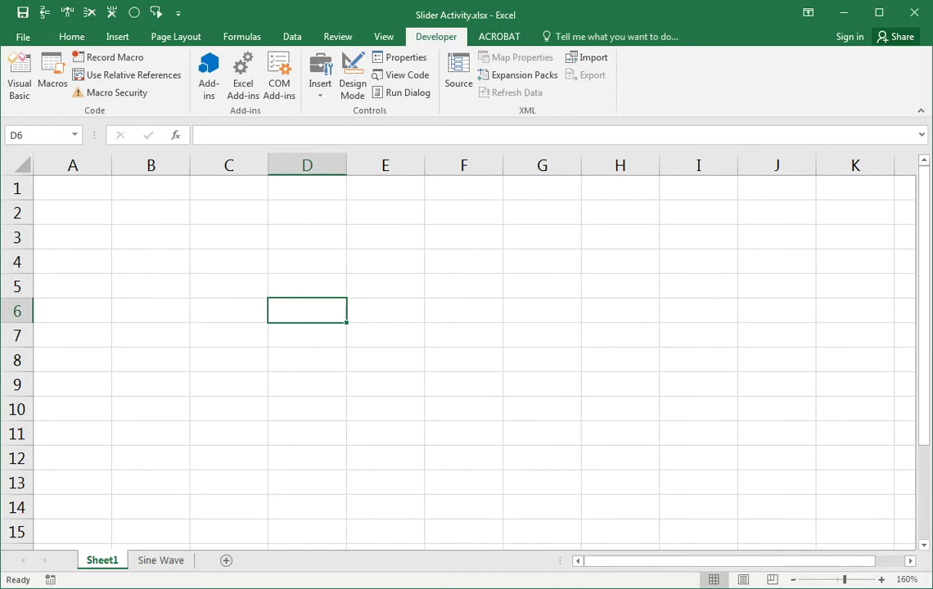
click(22, 37)
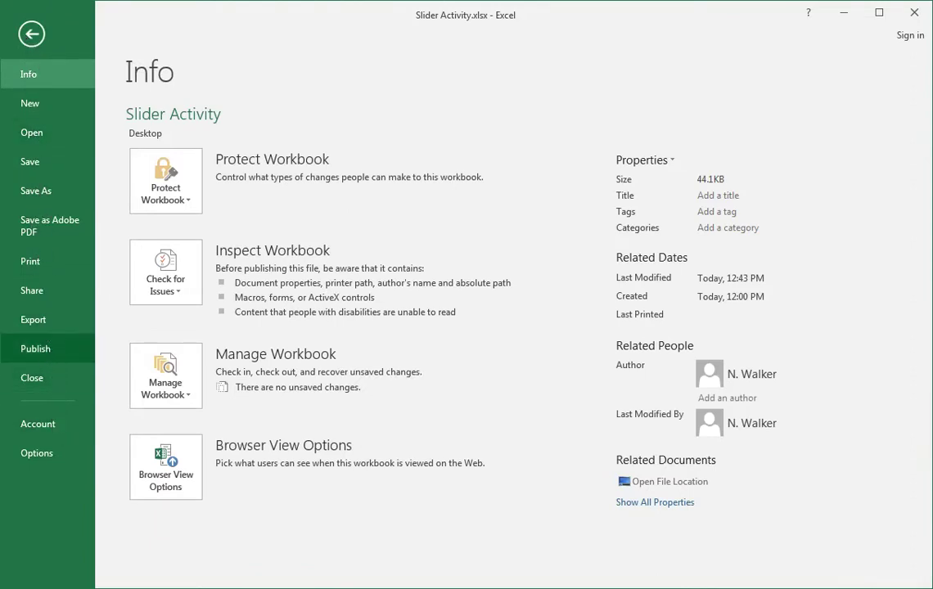
click(51, 454)
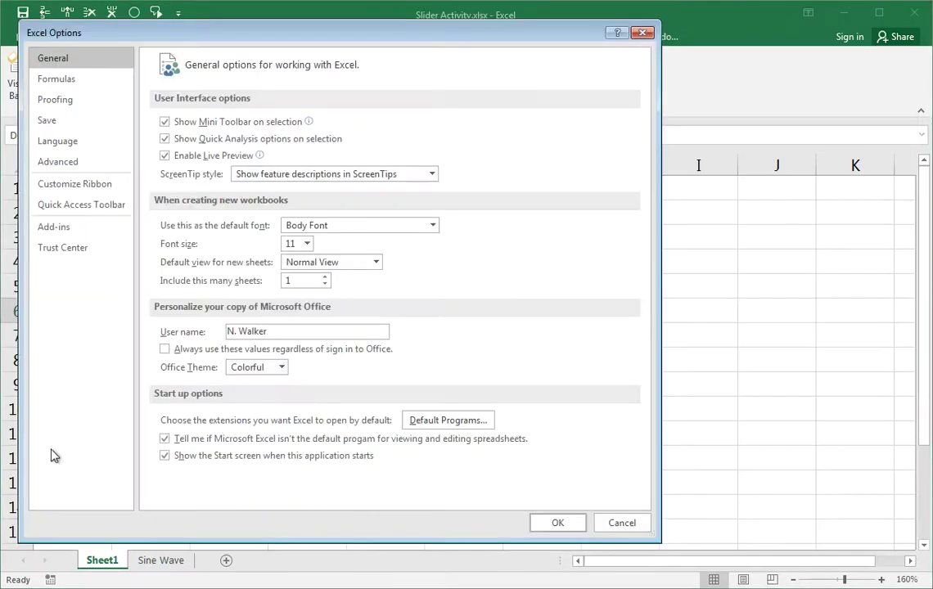
click(75, 184)
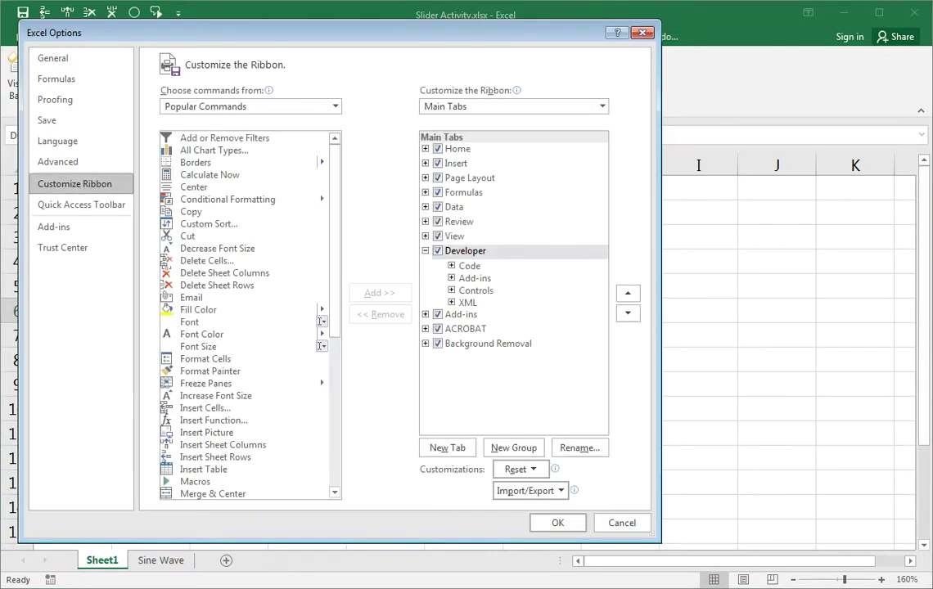
click(438, 252)
click(438, 251)
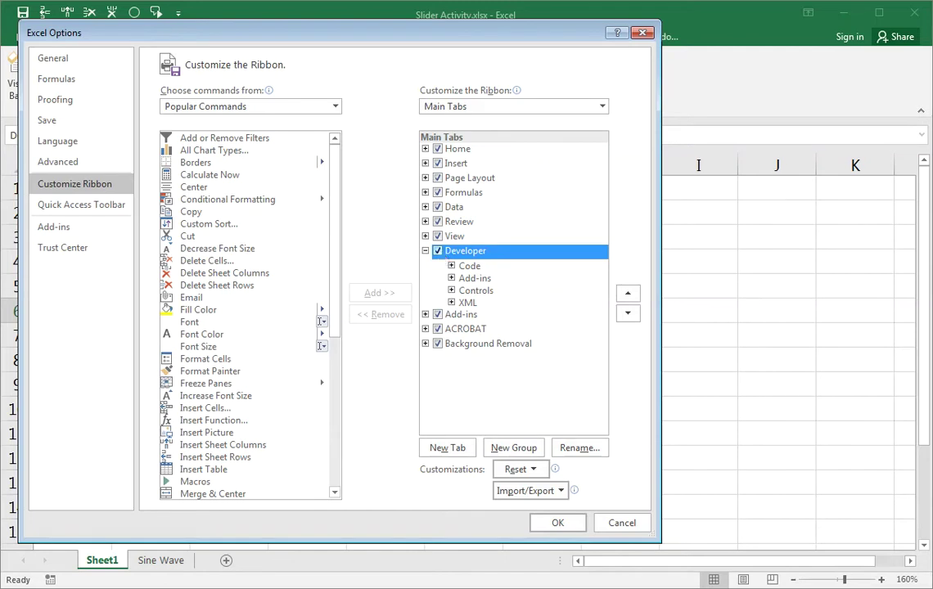
click(559, 528)
click(537, 410)
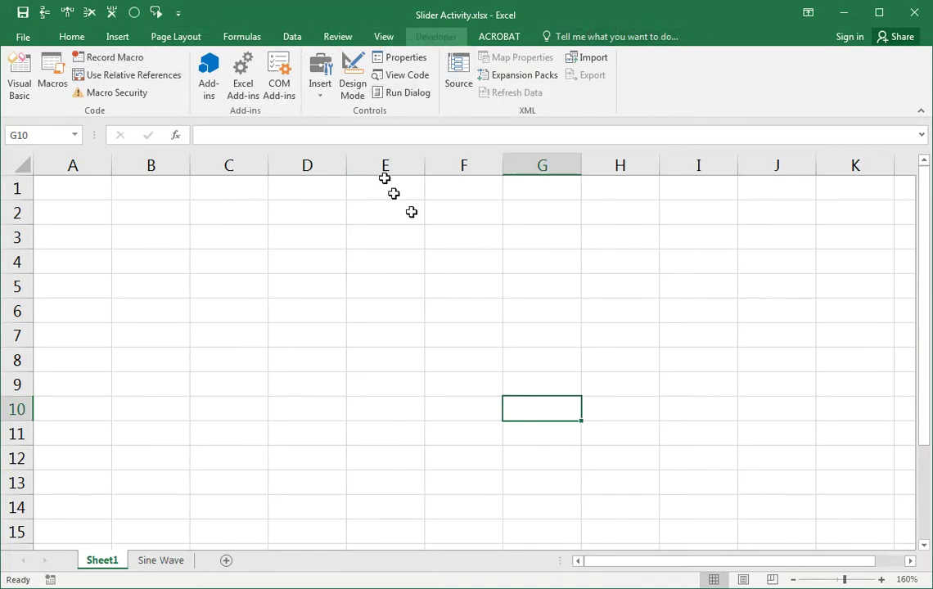
- Draw an ActiveX scroll bar across C3:G3 and adjust its size
click(320, 97)
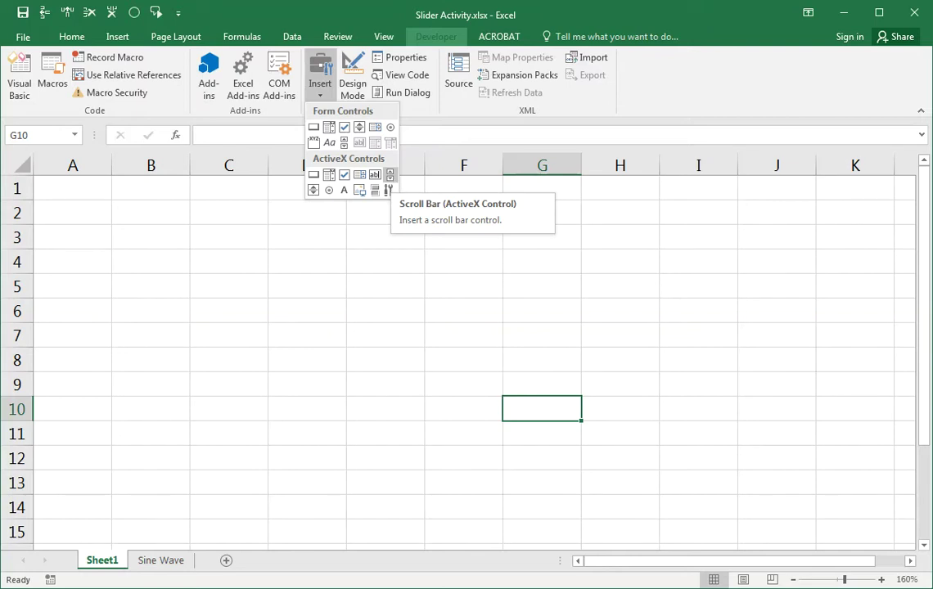
click(390, 175)
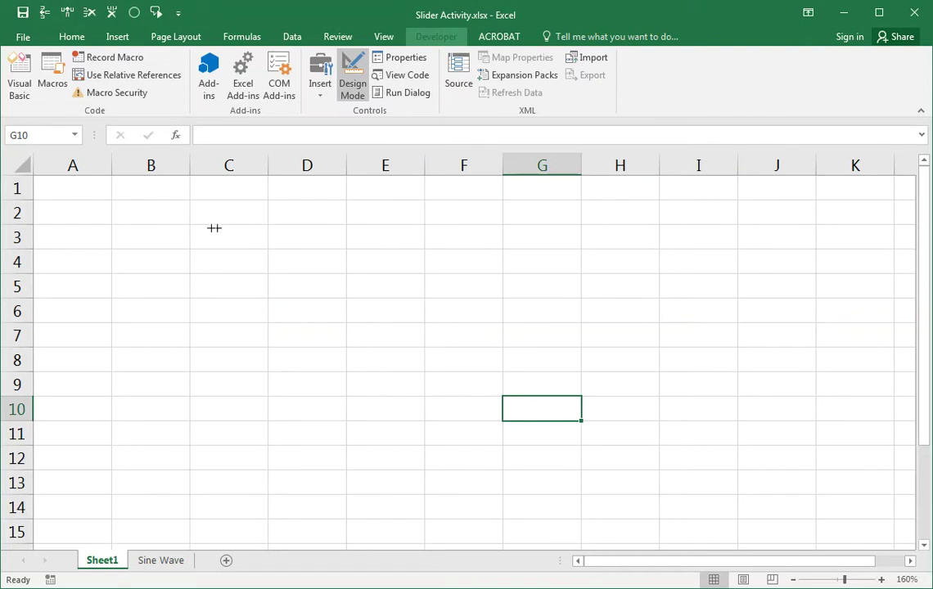
mouse_move(212, 229)
mouse_down()
mouse_move(625, 240)
mouse_move(644, 250)
mouse_up()
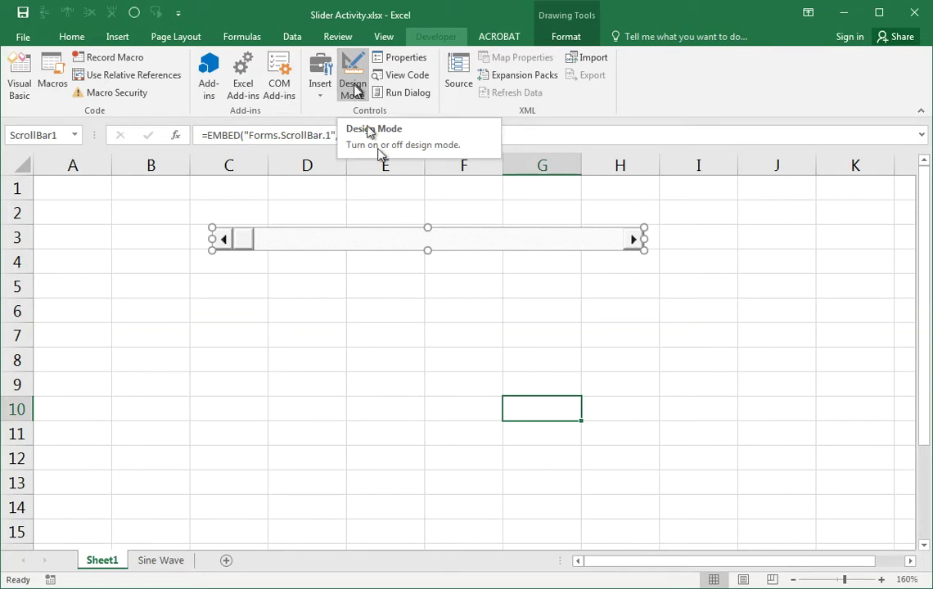
drag(383, 231, 367, 229)
drag(628, 237, 578, 237)
drag(387, 226, 387, 226)
- Turn off Design Mode and drag the scroll bar's thumb to test it
click(417, 309)
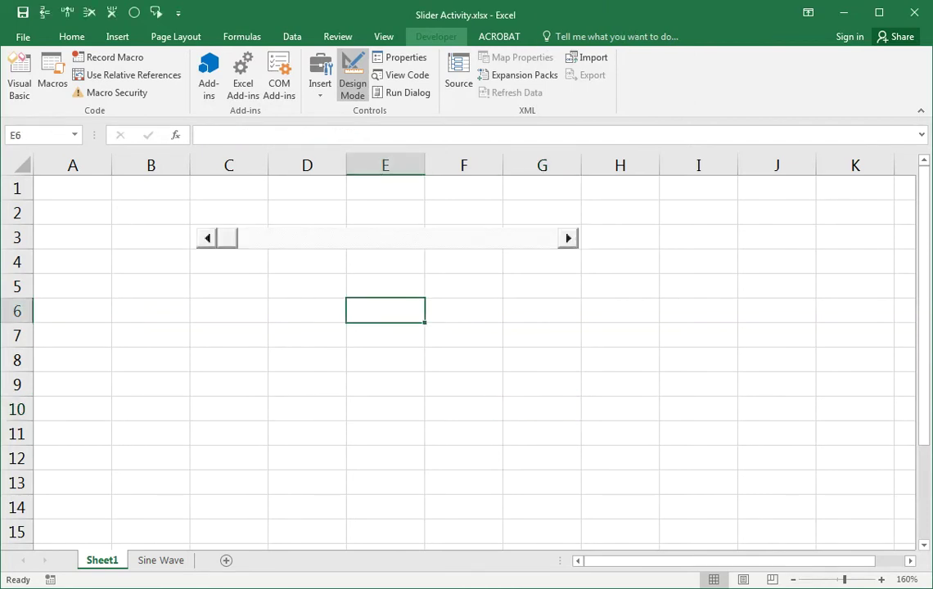
click(357, 85)
click(249, 386)
click(368, 408)
drag(229, 237, 368, 272)
- Turn Design Mode back on and open the scroll bar's Properties window
click(354, 82)
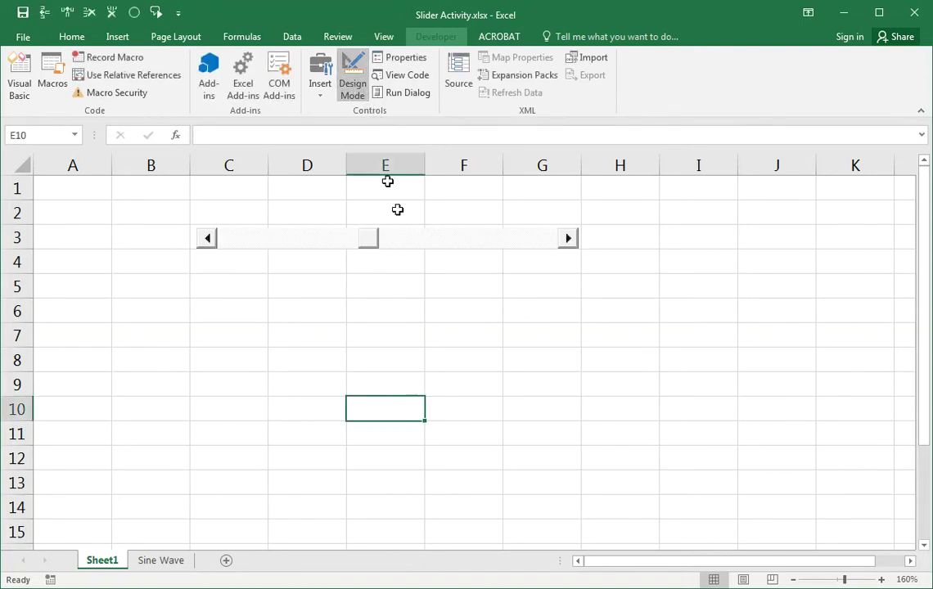
click(413, 242)
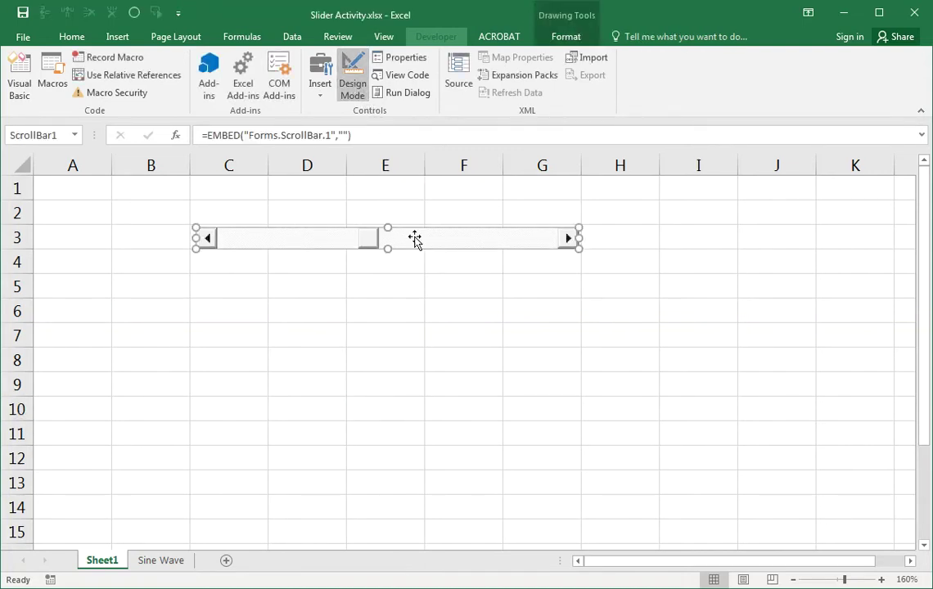
right_click(416, 237)
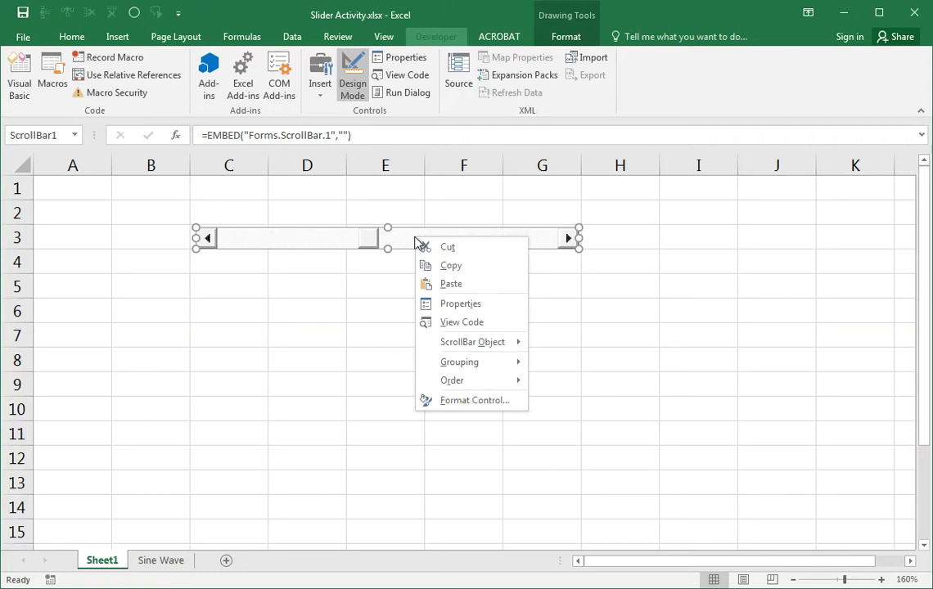
click(455, 304)
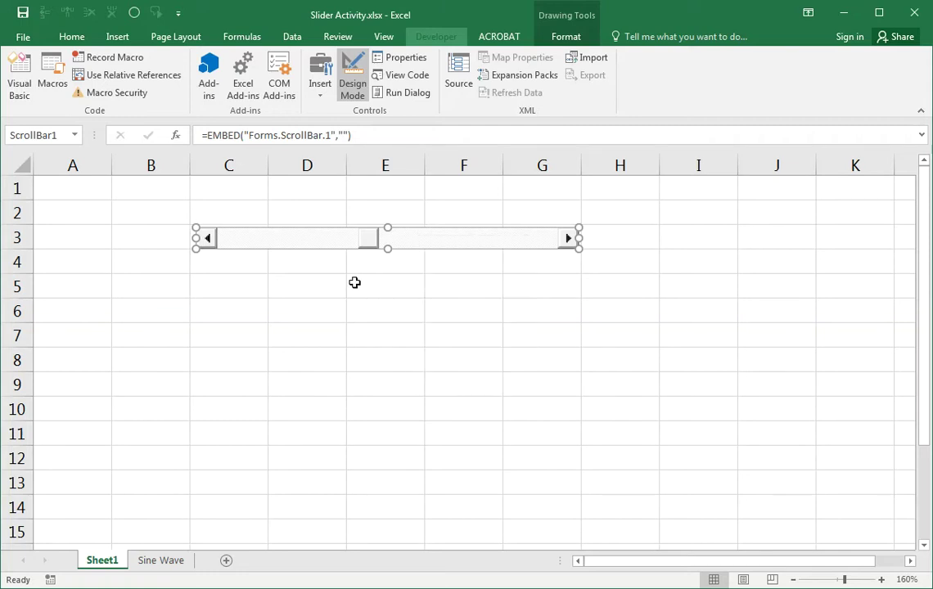
click(395, 65)
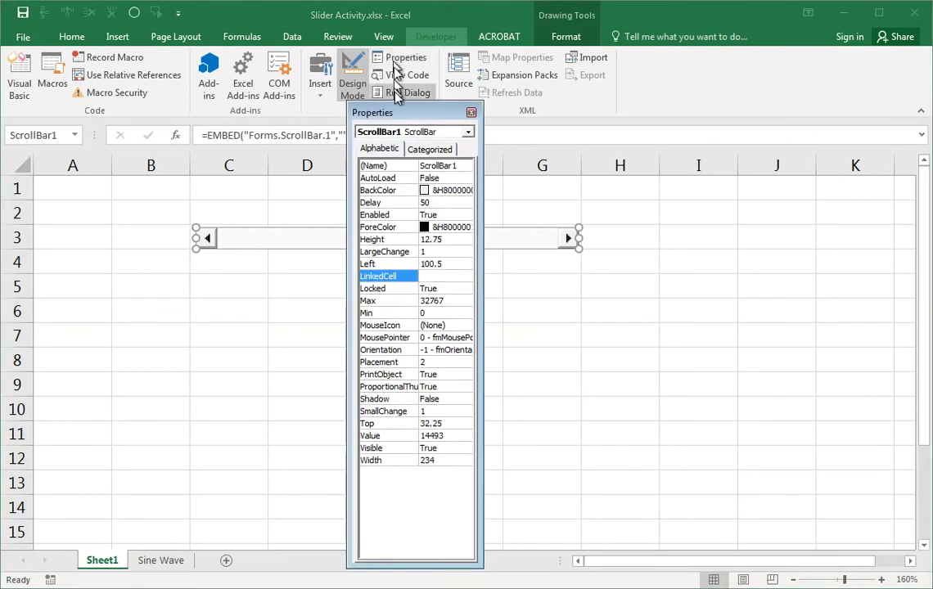
- Move the Properties panel aside and set the LinkedCell property to H3
drag(397, 112, 660, 88)
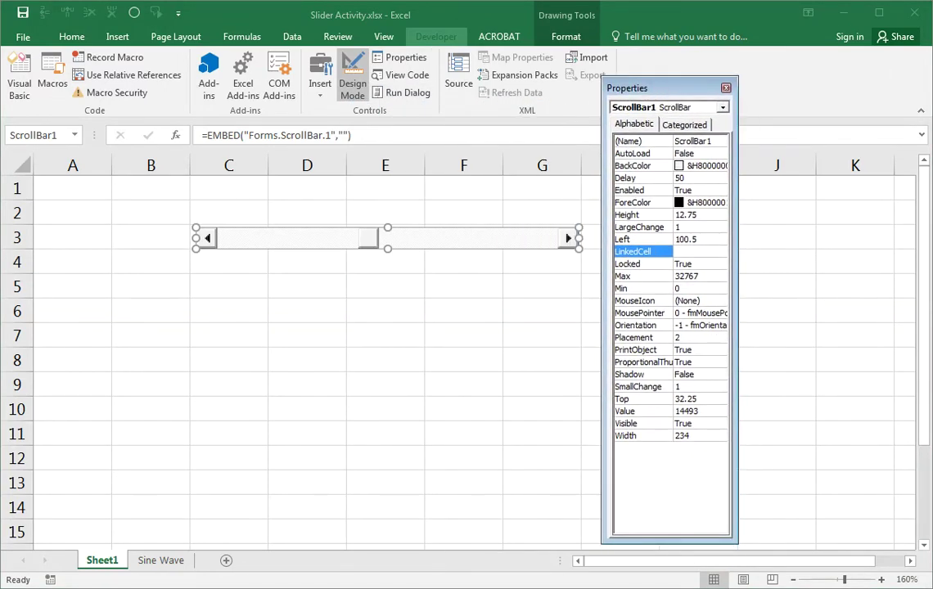
drag(686, 89, 772, 101)
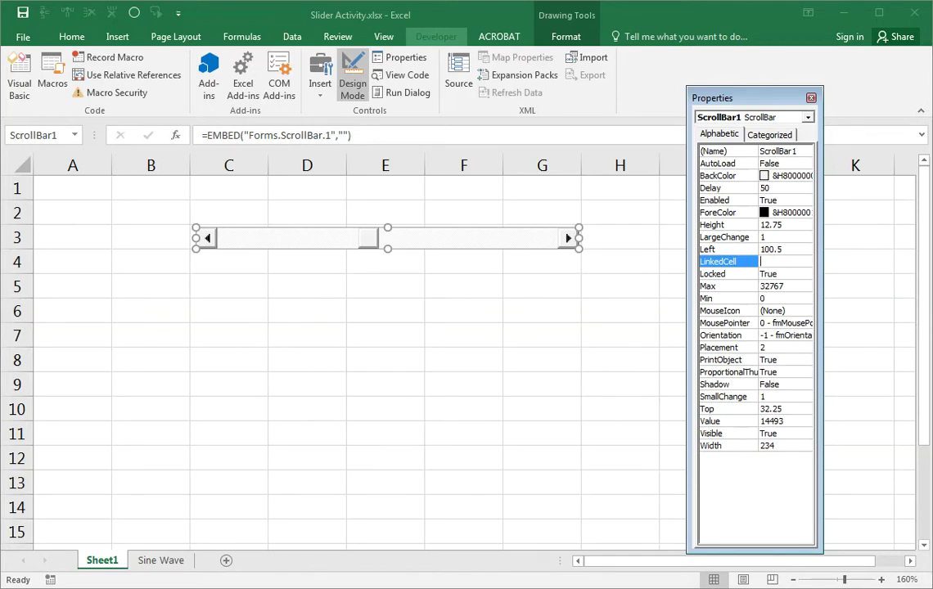
click(625, 245)
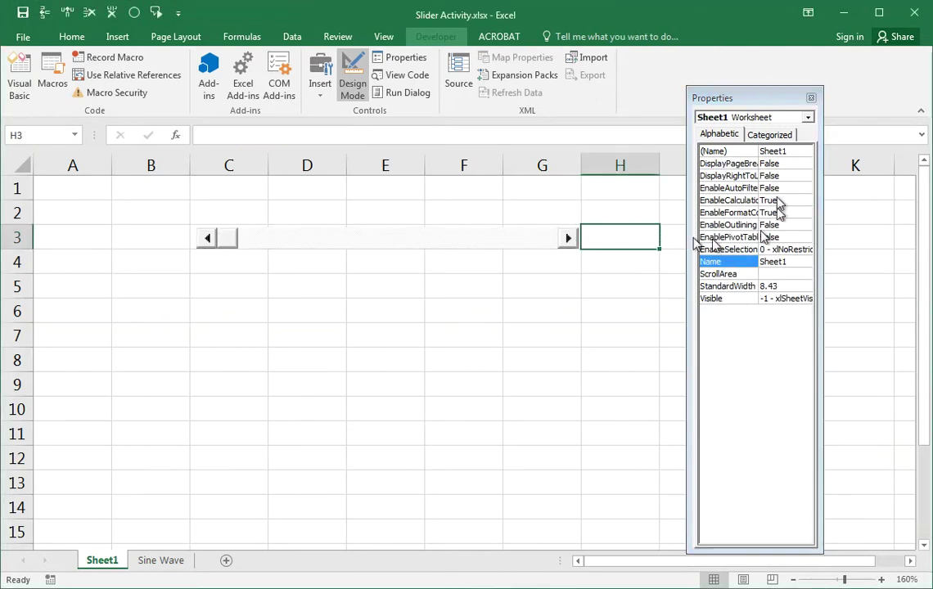
click(532, 243)
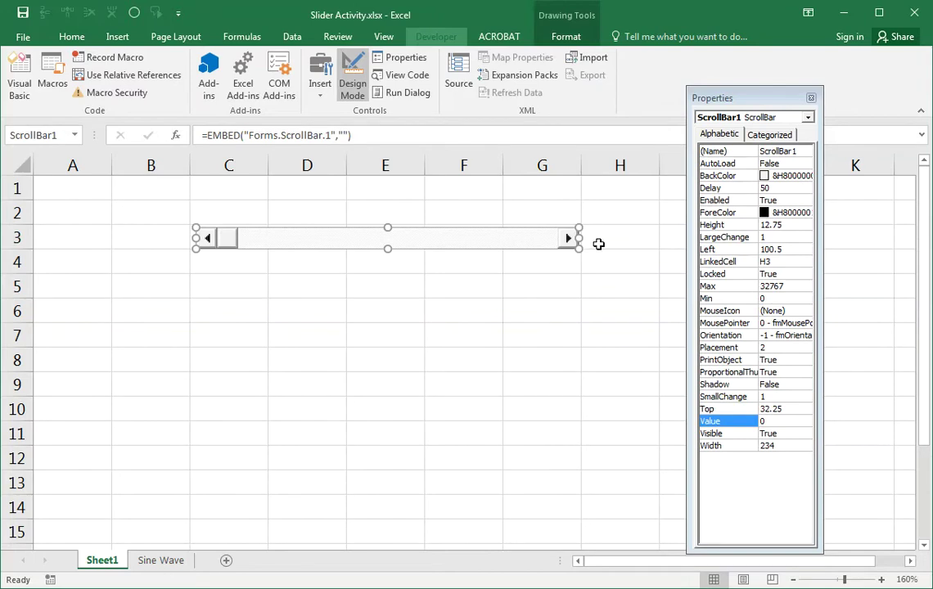
click(782, 261)
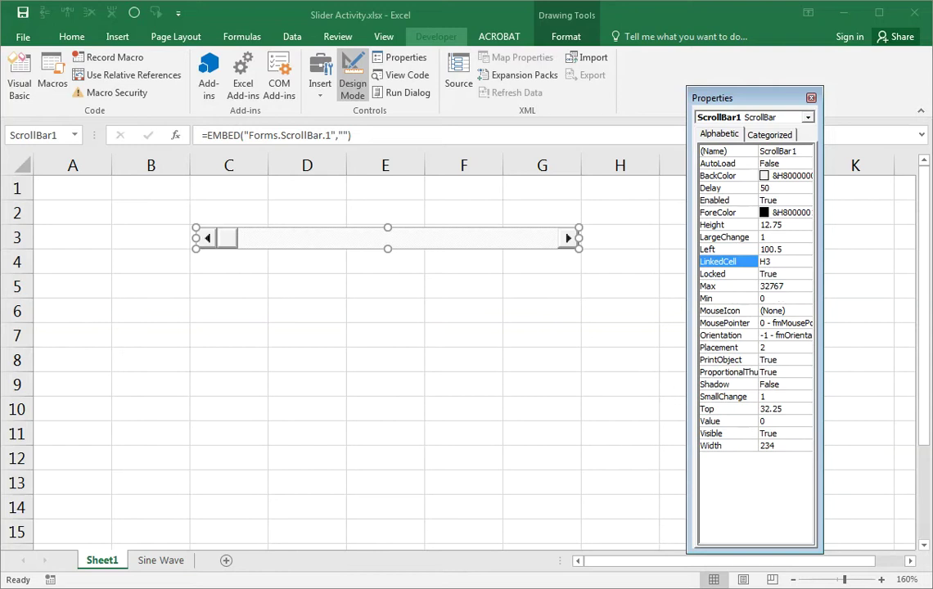
- Close the properties, leave Design Mode and drag the thumb until H3 reads 32767
click(811, 98)
click(352, 81)
drag(237, 238, 554, 257)
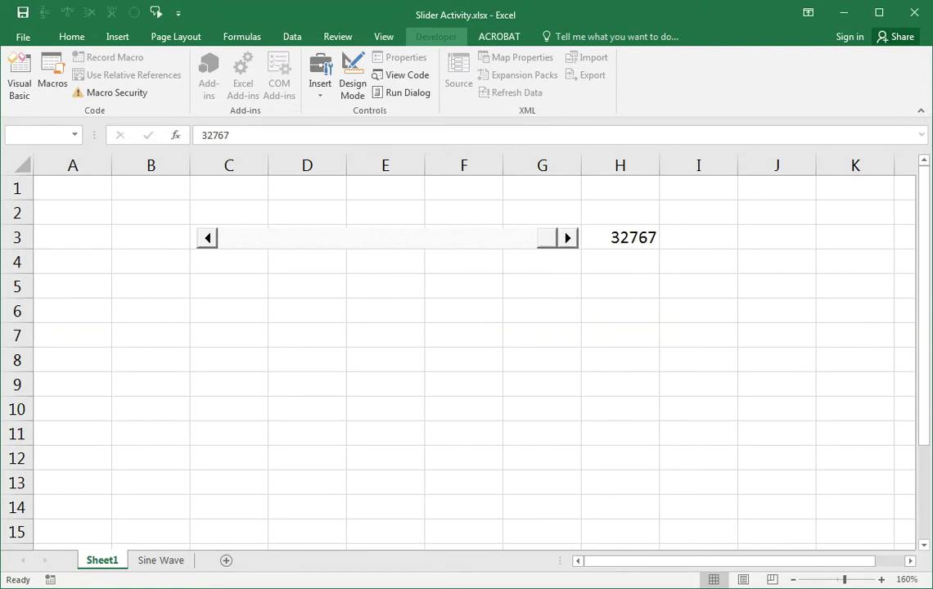
click(619, 237)
mouse_move(558, 252)
mouse_down()
mouse_move(346, 254)
mouse_move(562, 248)
mouse_up()
click(616, 236)
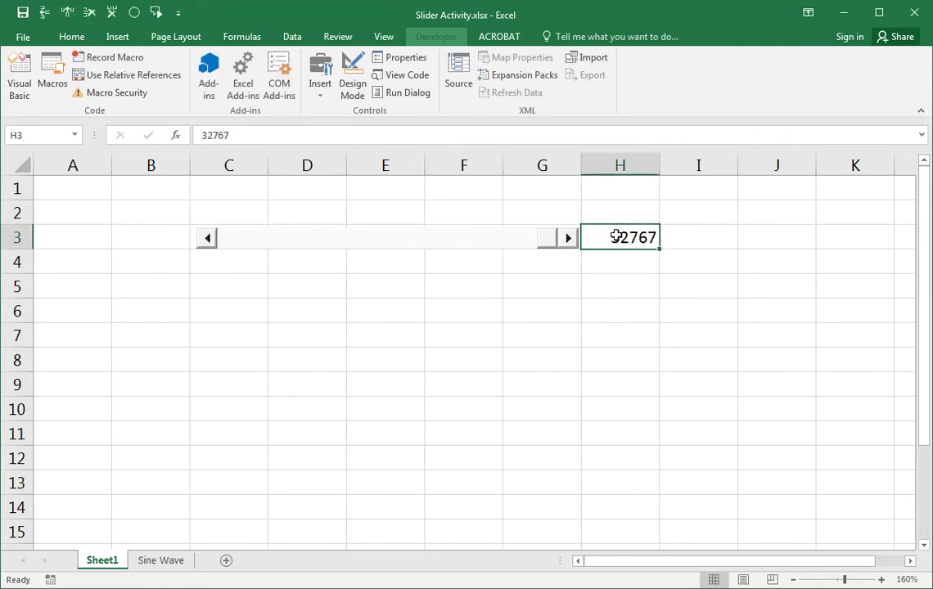
- Step H3 between 32766 and 32767, then slide the thumb back down to 0
click(624, 305)
drag(537, 254, 621, 246)
click(635, 244)
click(628, 309)
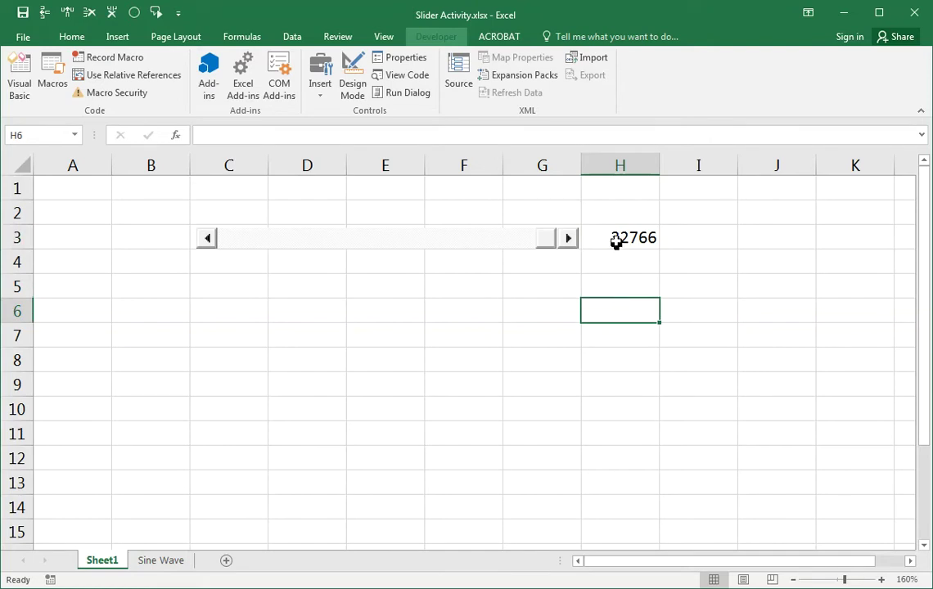
click(615, 240)
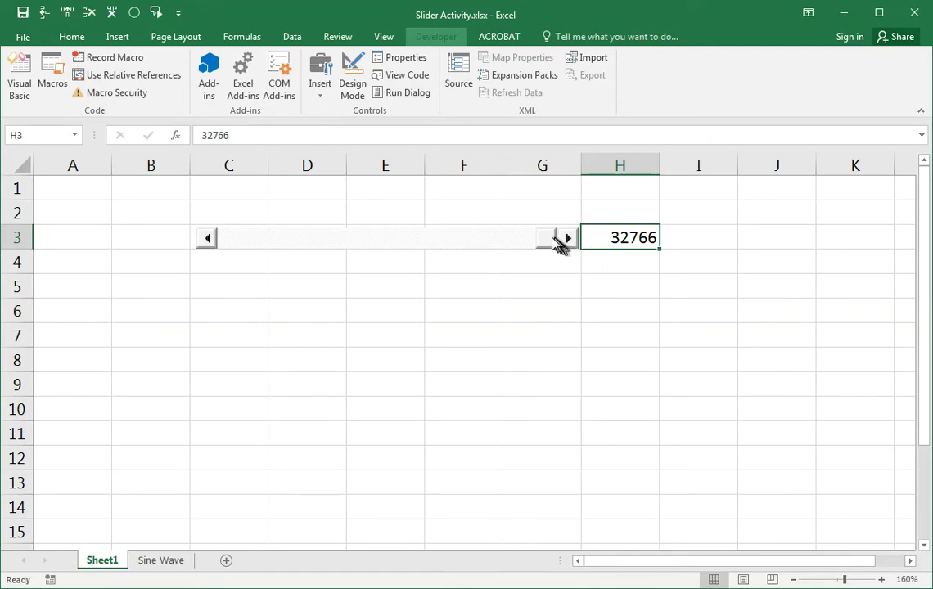
click(563, 239)
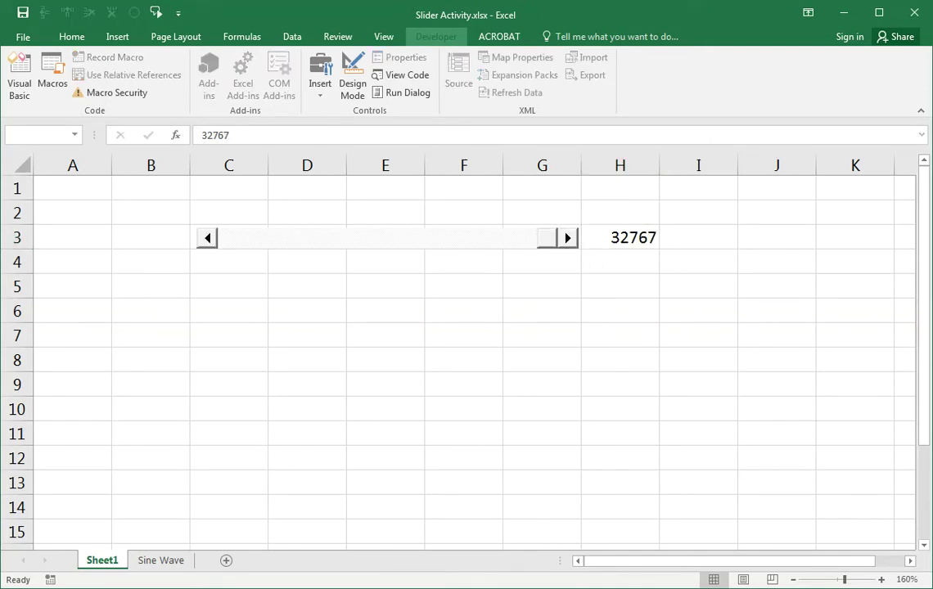
click(594, 318)
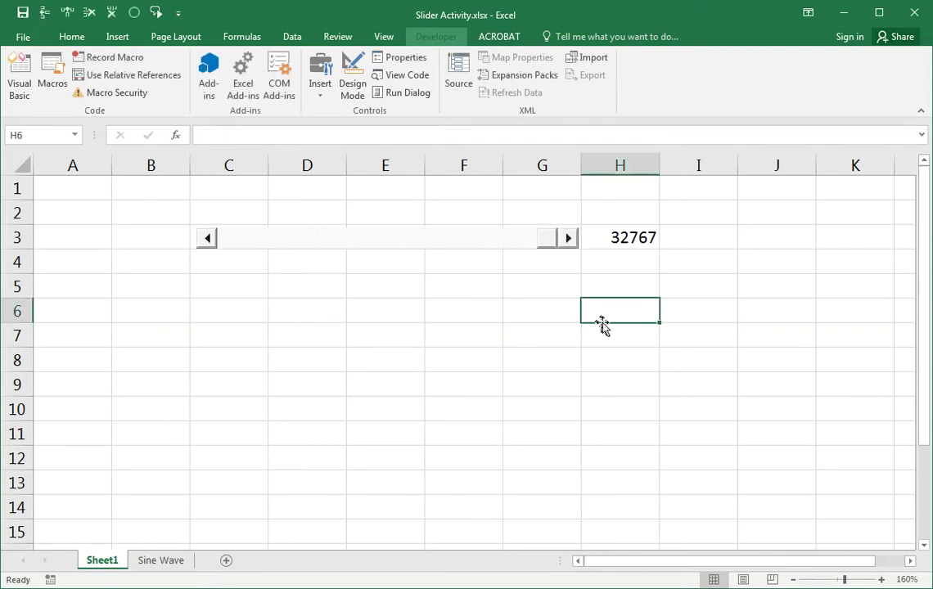
click(549, 334)
mouse_move(551, 239)
mouse_down()
mouse_move(221, 256)
mouse_move(585, 253)
mouse_move(231, 259)
mouse_move(546, 260)
mouse_move(360, 256)
mouse_move(565, 245)
mouse_up()
- In Design Mode, change the scroll bar's Max property to 90
click(464, 242)
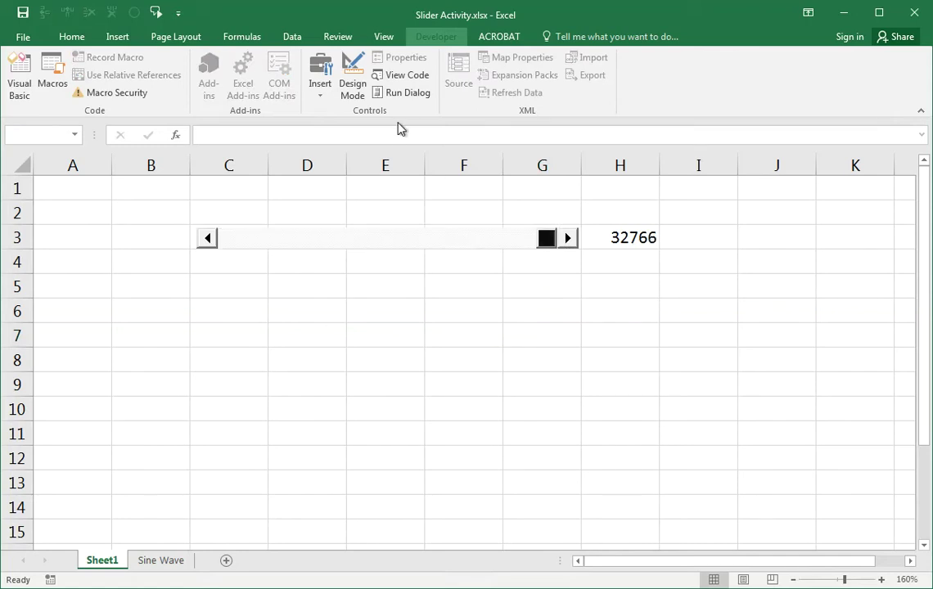
click(353, 78)
right_click(413, 237)
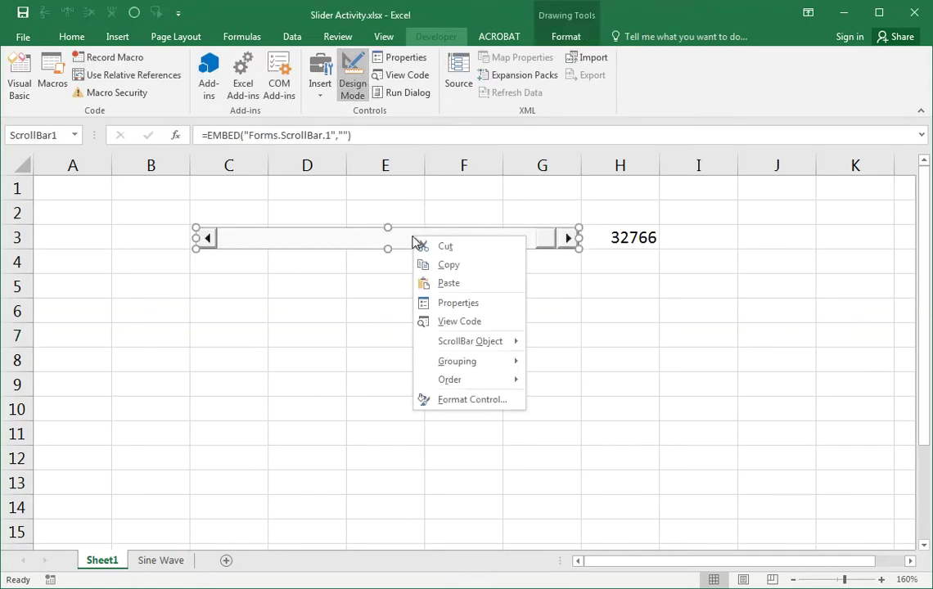
click(447, 303)
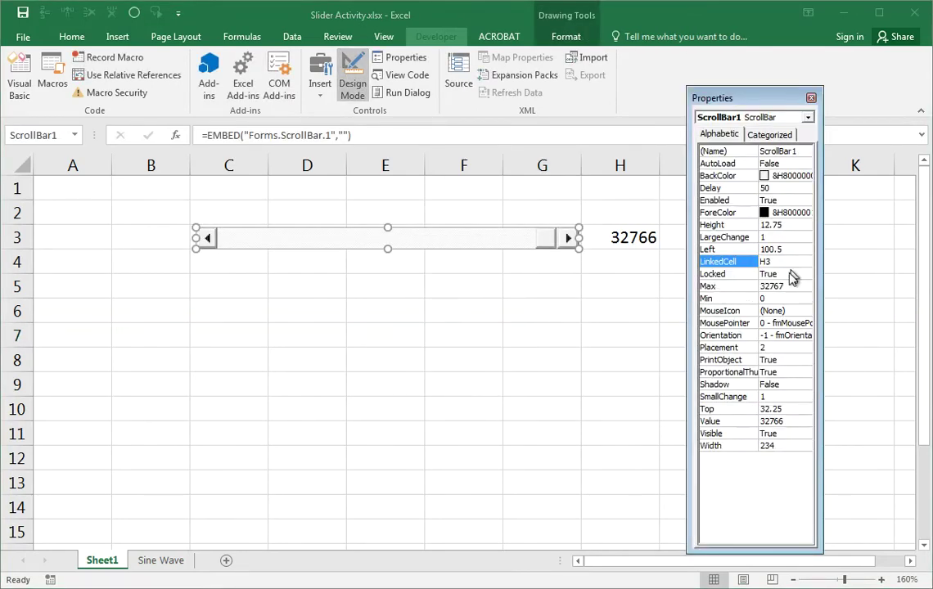
click(786, 286)
click(772, 285)
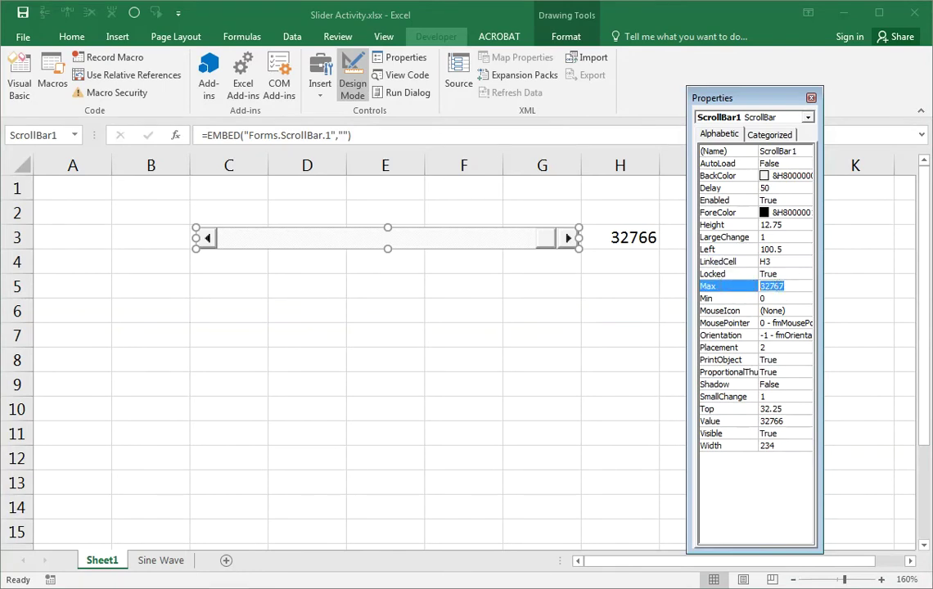
text(90)
key(Return)
key(Down)
key(Down)
key(Down)
key(Down)
key(Down)
key(Down)
key(Down)
key(Down)
- Close the property list, exit Design Mode and confirm H3 now tops out at 90
click(542, 335)
click(811, 97)
click(350, 80)
drag(552, 241, 390, 237)
click(647, 241)
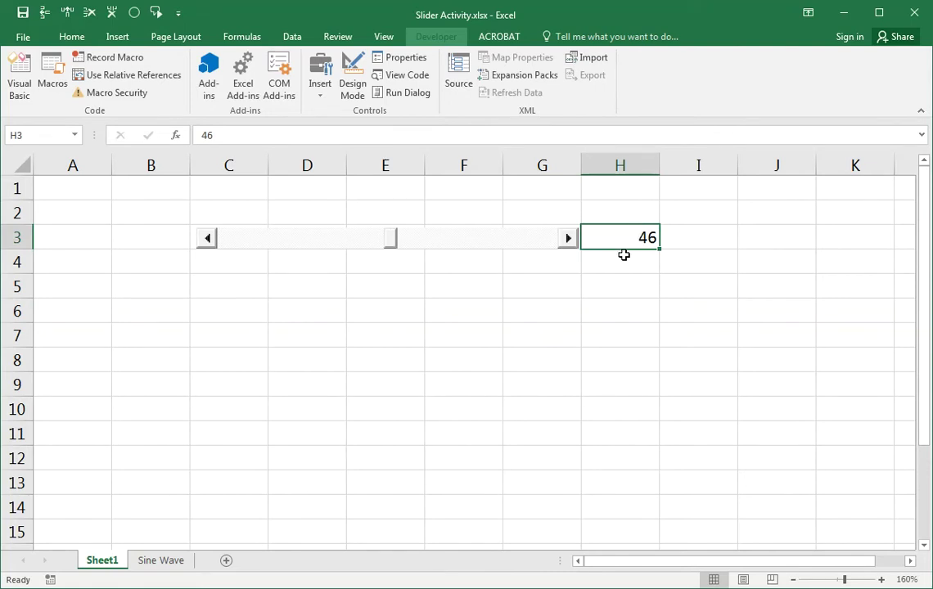
click(447, 327)
drag(390, 242, 620, 236)
click(616, 252)
click(617, 237)
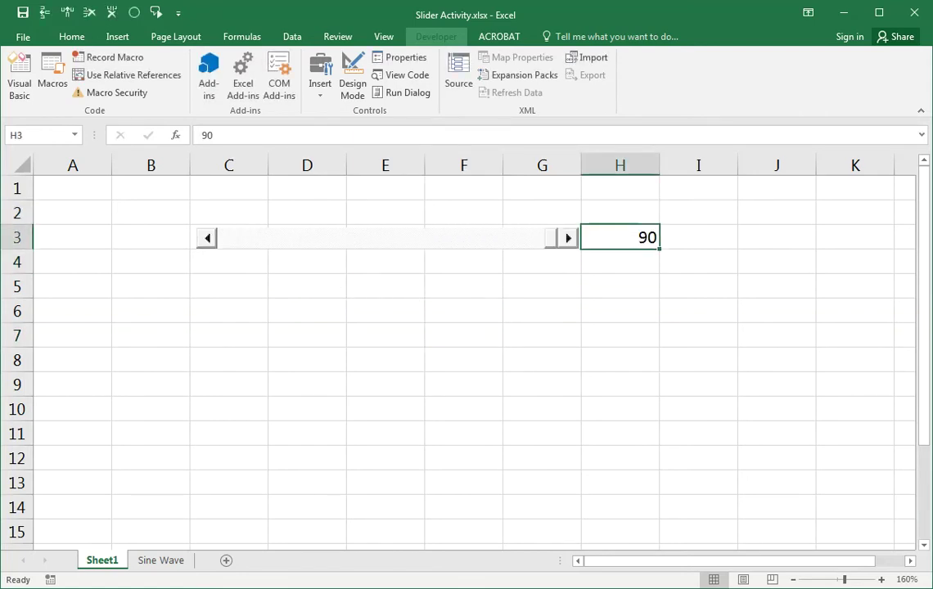
- Set ScrollBar1's Max property back to 32767 and close the property list
click(460, 295)
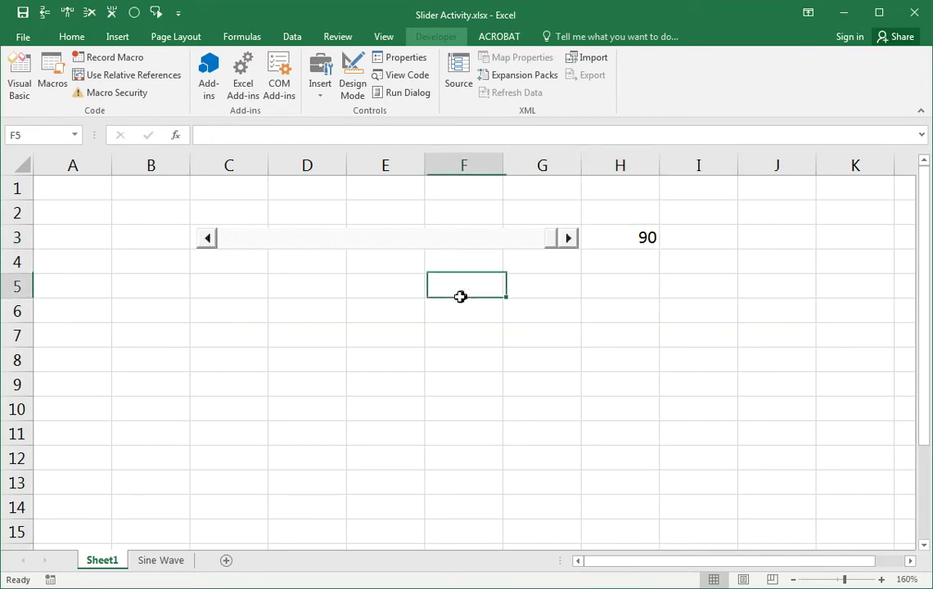
click(439, 240)
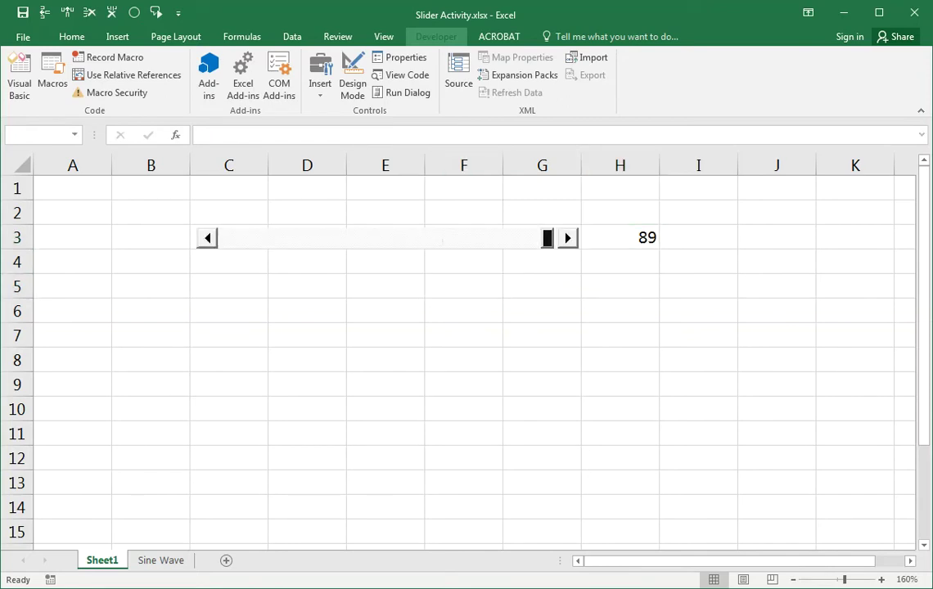
click(353, 82)
click(401, 57)
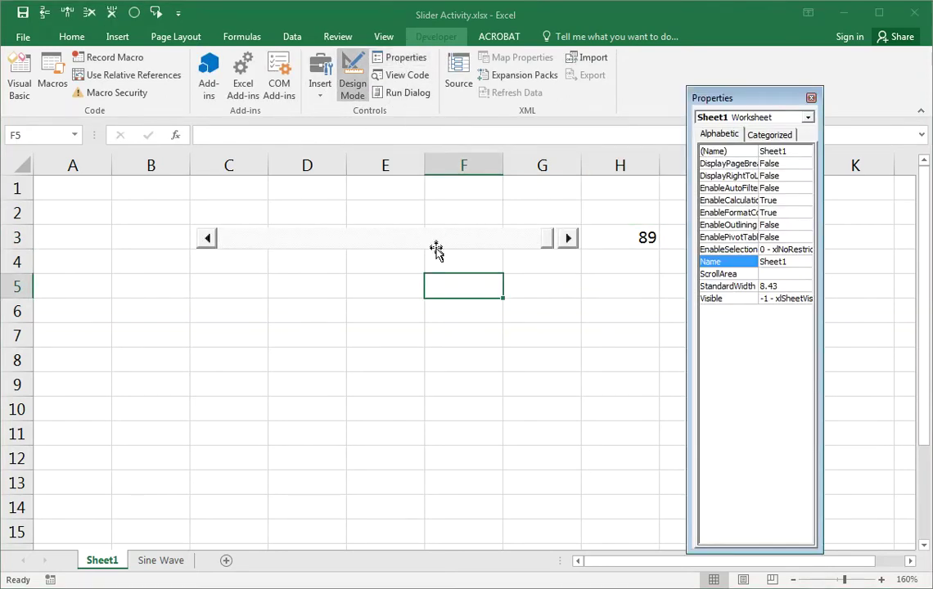
click(436, 241)
click(773, 285)
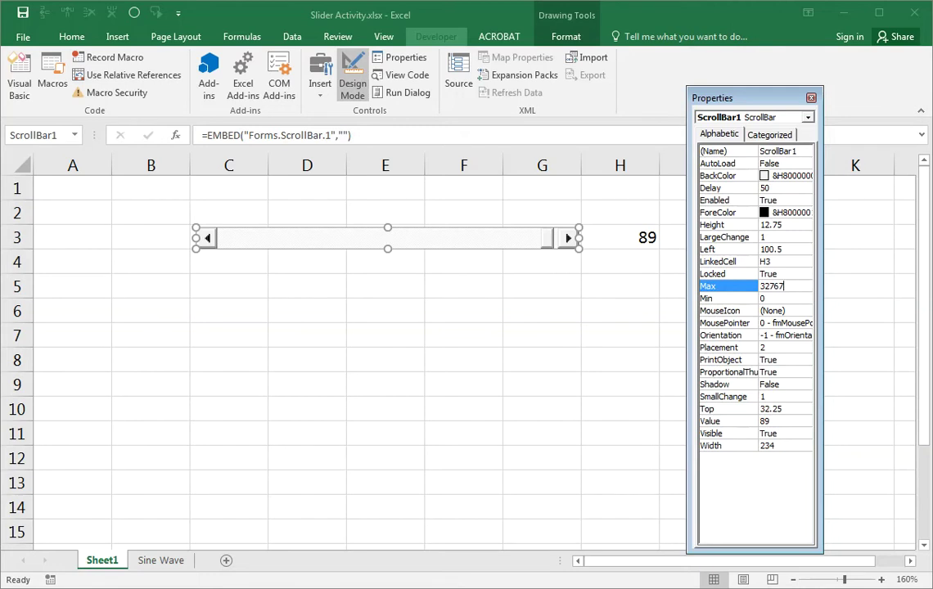
text(32767)
click(812, 100)
- Exit Design Mode and drag the slider to confirm H3 reaches 32767 again
click(353, 82)
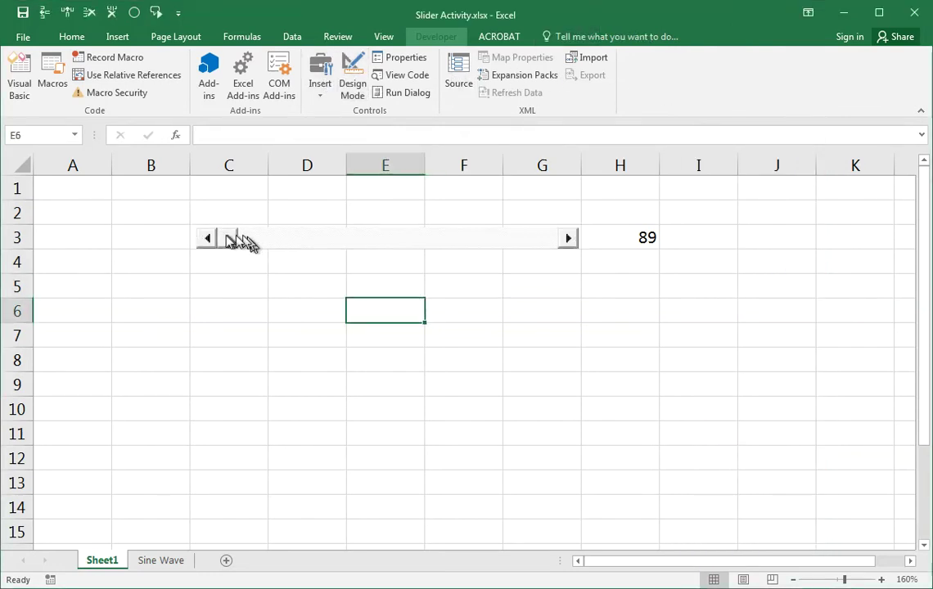
drag(241, 242, 560, 254)
click(637, 239)
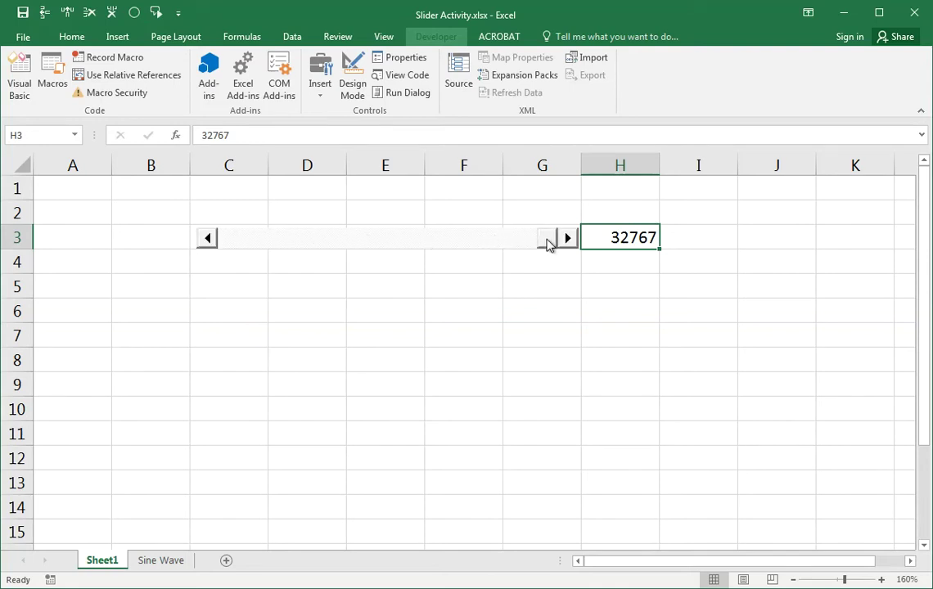
drag(547, 238, 567, 266)
click(307, 311)
click(147, 364)
- Enter the formula =H3/32767 in cell A1
key(ctrl+Home)
text(=)
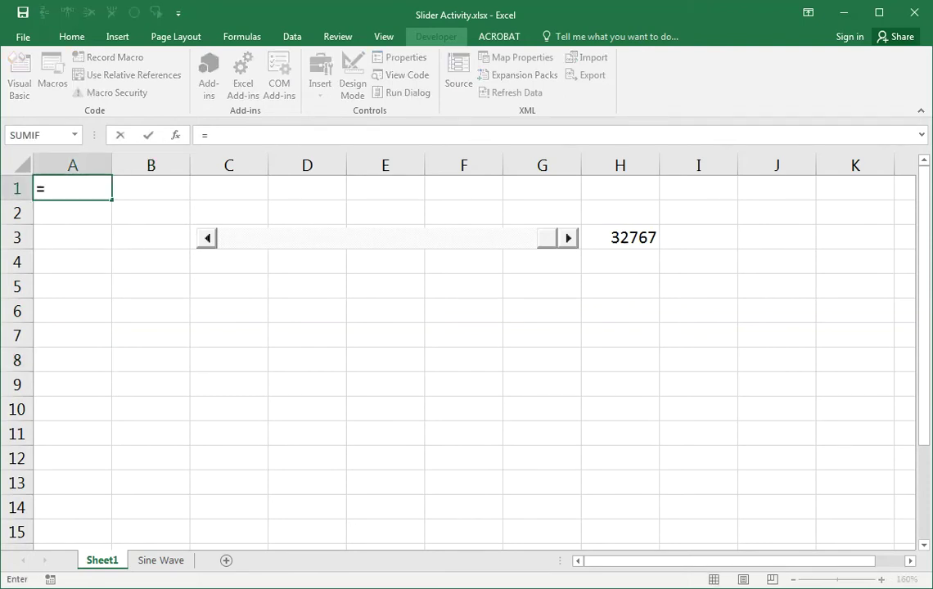
click(620, 237)
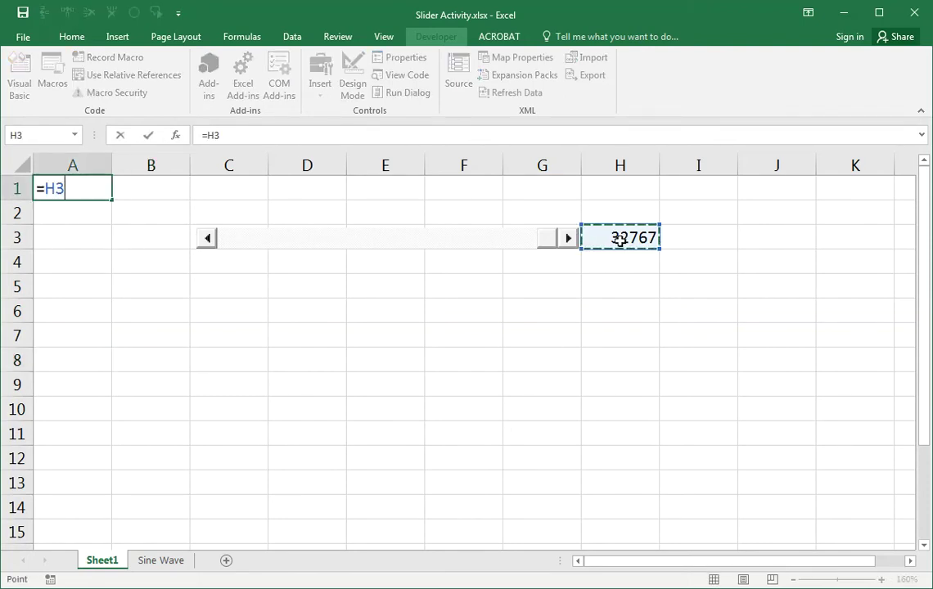
text(/32767)
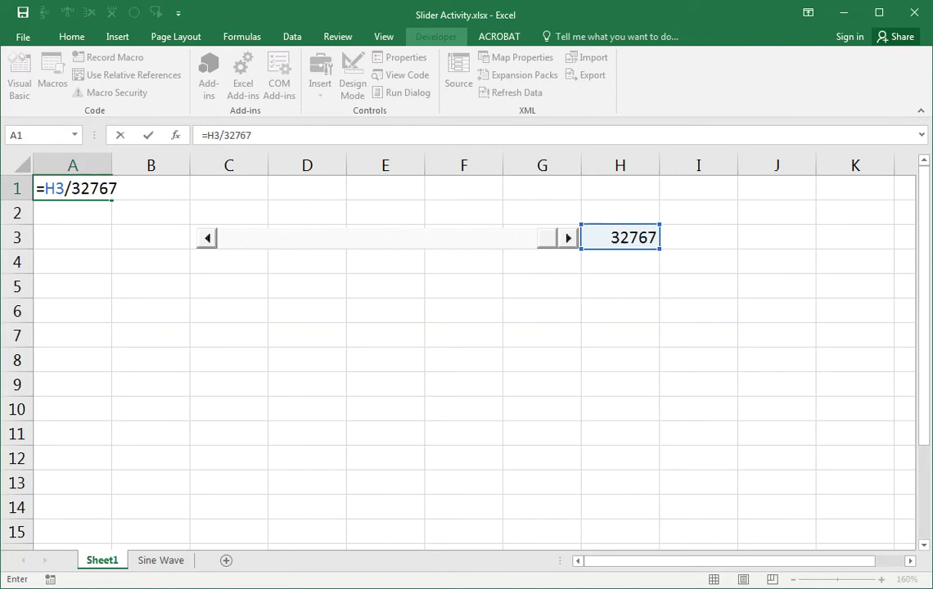
key(Return)
- Sweep the slider across its range to check A1 moves between 0 and 1
mouse_move(557, 244)
mouse_down()
mouse_move(217, 245)
mouse_move(302, 267)
mouse_move(532, 285)
mouse_move(547, 244)
mouse_up()
drag(568, 292, 386, 280)
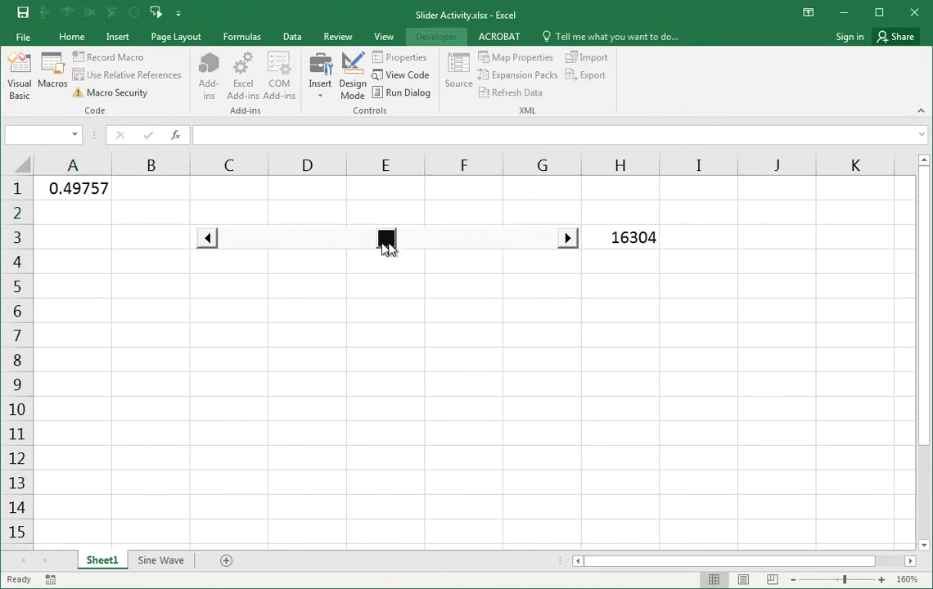
click(390, 309)
drag(386, 238, 590, 275)
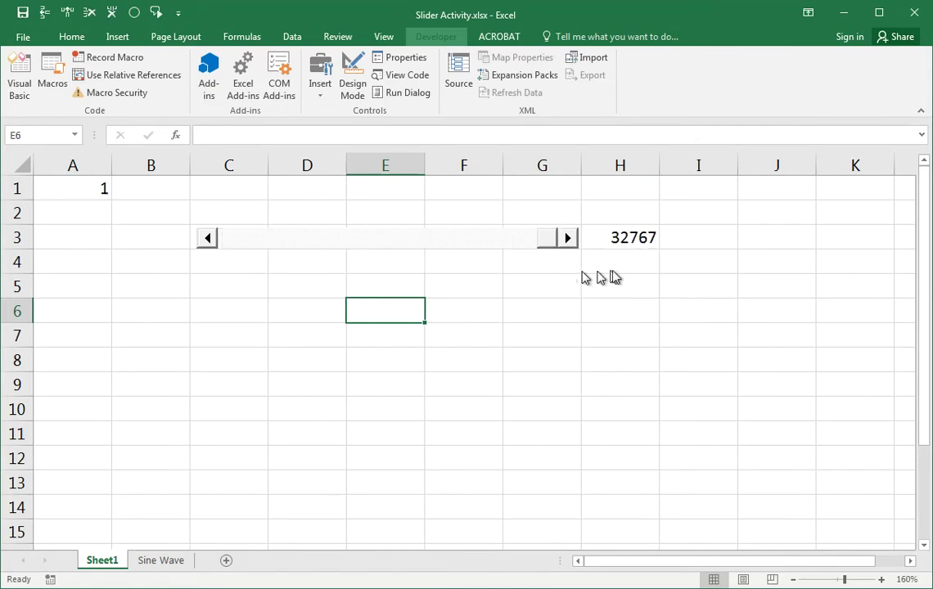
- Revise the A1 formula to =(H3/32767)*90 so it returns 0–90
click(69, 186)
key(F2)
text(()
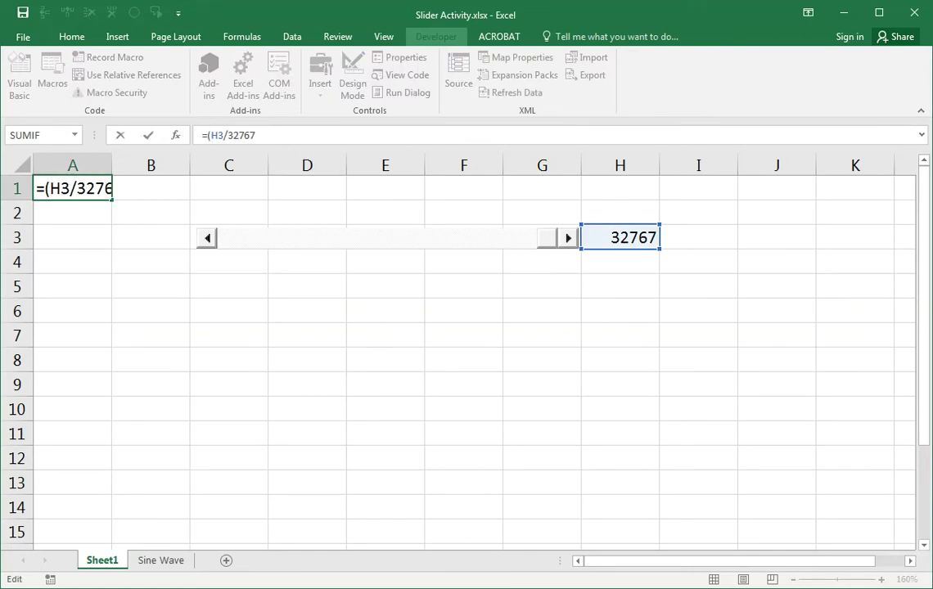
click(269, 138)
drag(262, 135, 210, 136)
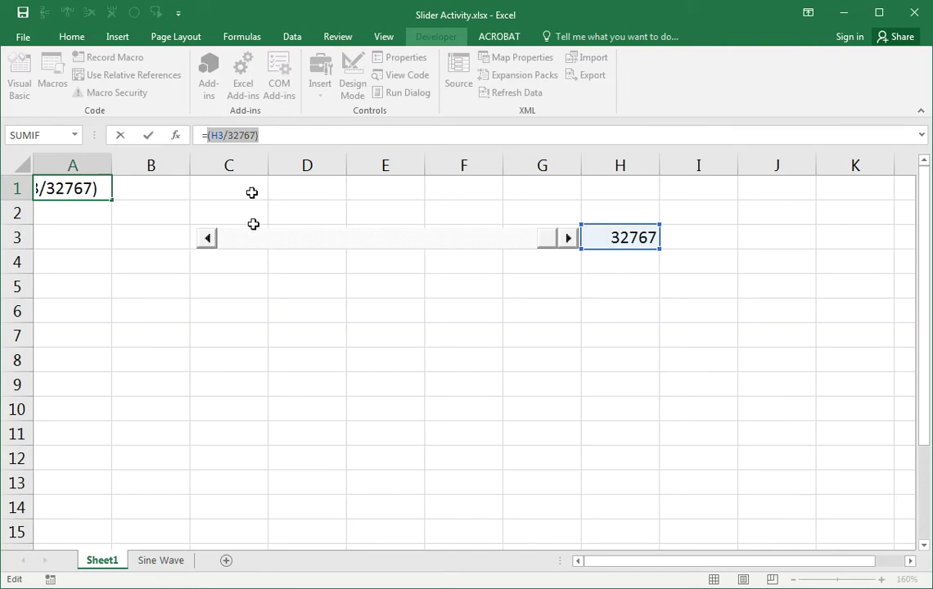
click(260, 135)
text(* 90)
key(Return)
- Lower H3 one unit at a time to 21316, leaving A1 at 58.5479
drag(547, 240, 433, 257)
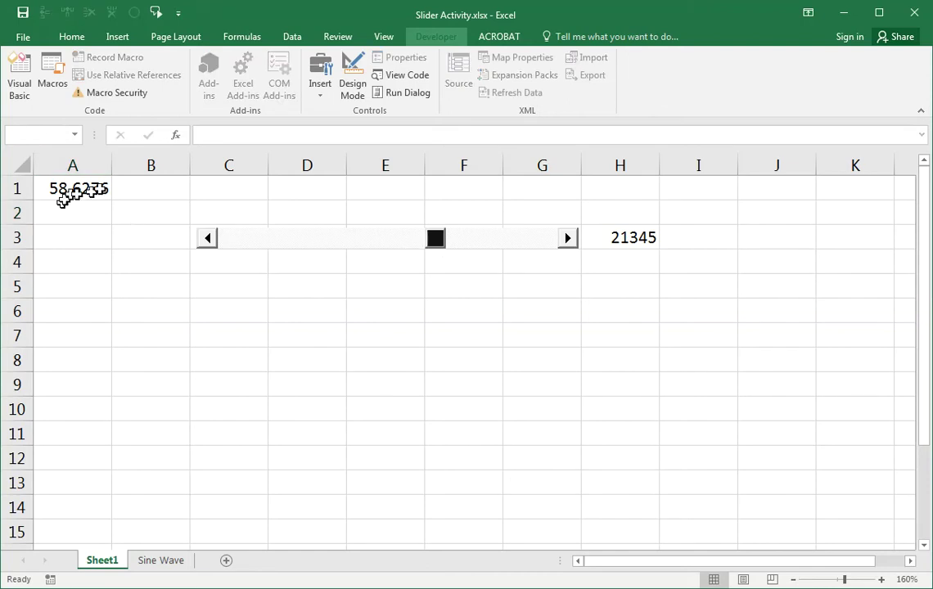
click(208, 239)
click(208, 238)
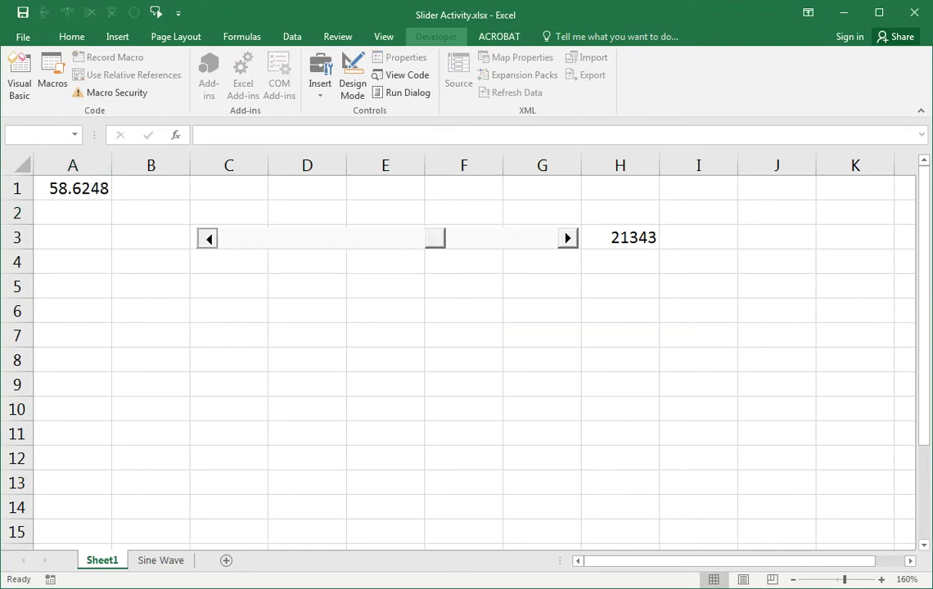
click(208, 238)
click(94, 192)
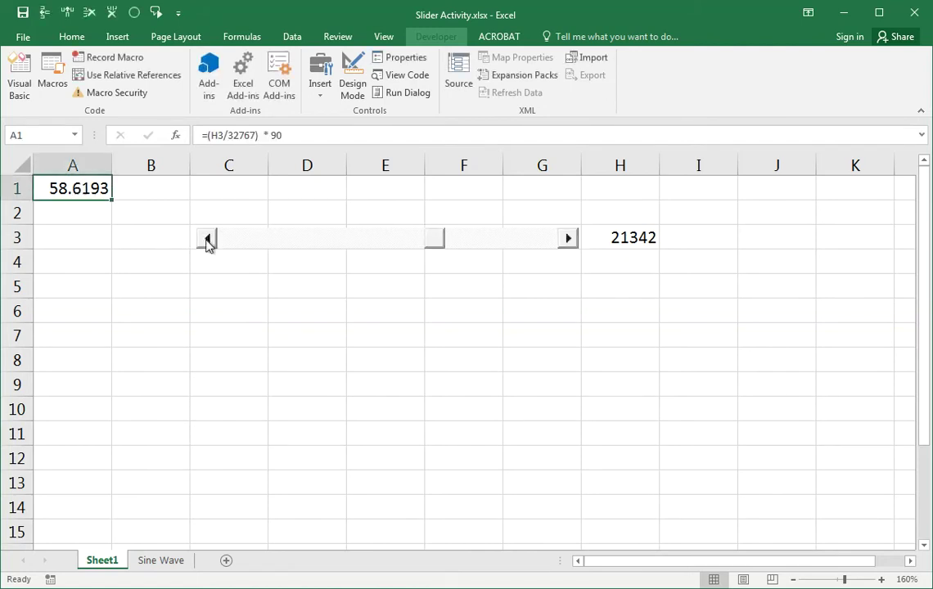
click(208, 238)
click(208, 238)
click(208, 238)
click(208, 238)
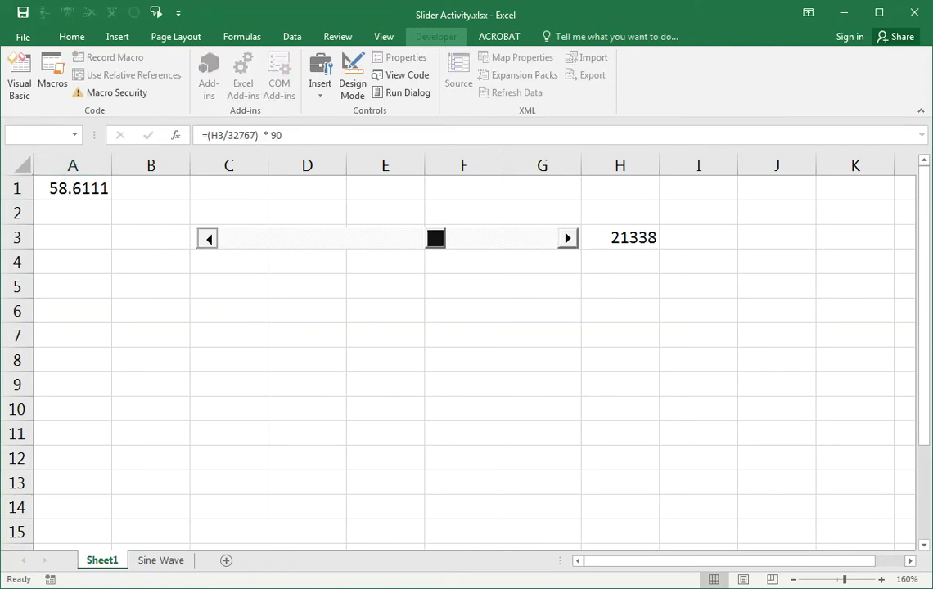
click(208, 239)
click(208, 238)
click(208, 238)
click(208, 238)
click(207, 239)
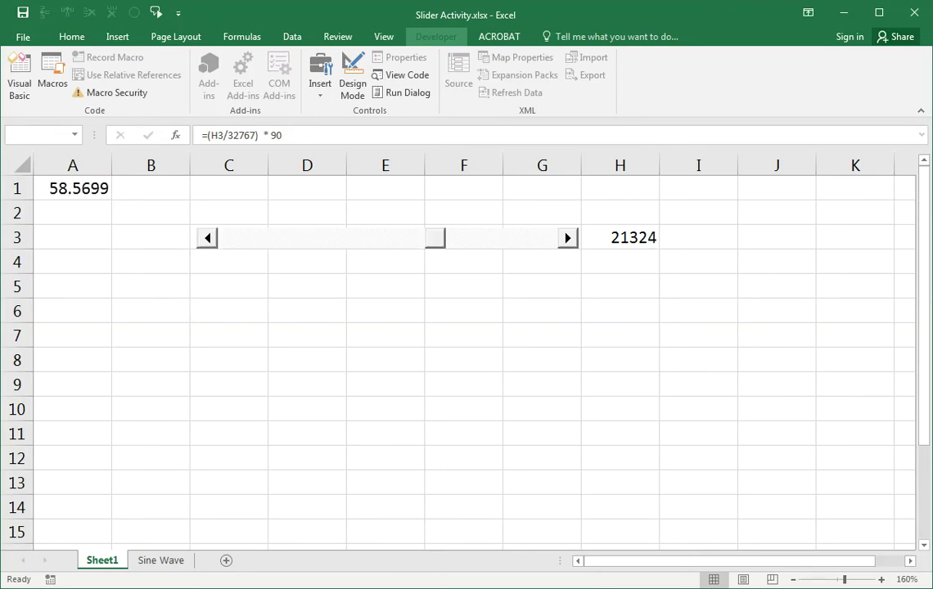
- Sweep the slider thumb across its range, then page H3 upward through the trough
drag(435, 243, 414, 244)
click(430, 238)
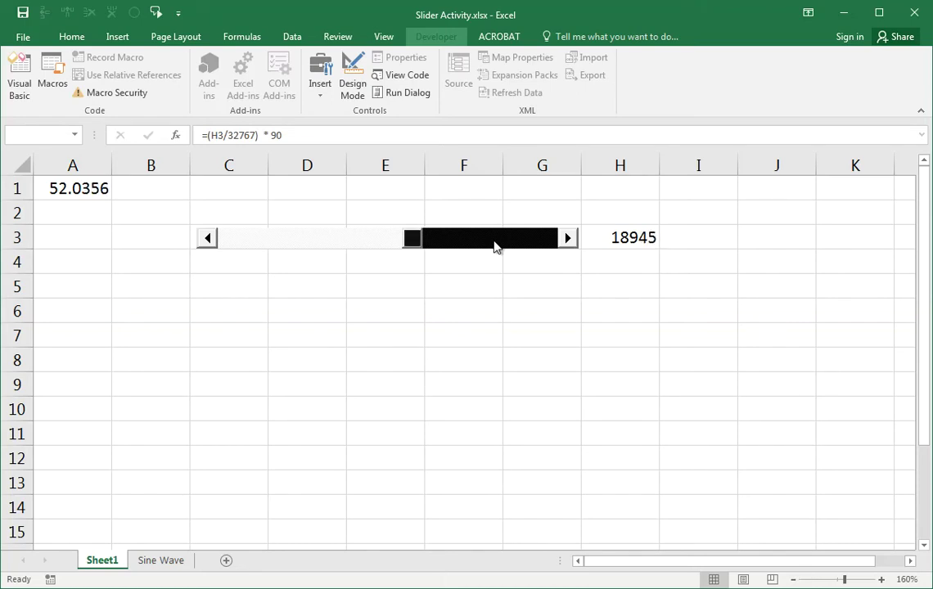
drag(442, 238, 448, 242)
click(446, 244)
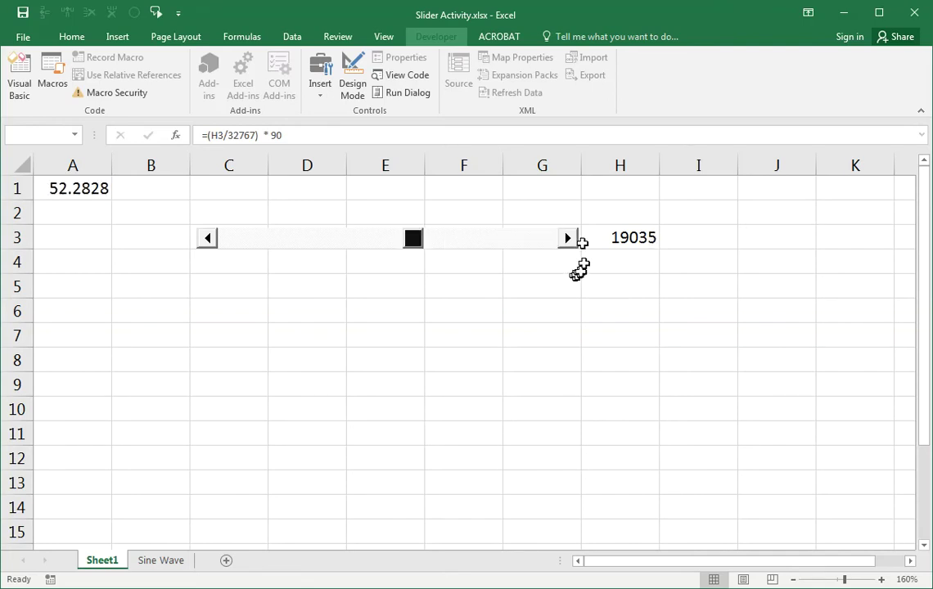
- Raise H3 unit by unit with the right arrow, then drag the thumb up again
click(572, 242)
double_click(572, 241)
double_click(572, 241)
double_click(572, 241)
double_click(572, 241)
double_click(572, 241)
click(572, 241)
triple_click(573, 242)
click(572, 241)
click(565, 239)
click(564, 239)
mouse_move(420, 241)
mouse_down()
mouse_move(455, 248)
mouse_move(387, 241)
mouse_move(438, 246)
mouse_up()
- Page H3 up once, then show ScrollBar1's properties in Design Mode
click(451, 244)
click(353, 78)
click(403, 59)
click(521, 238)
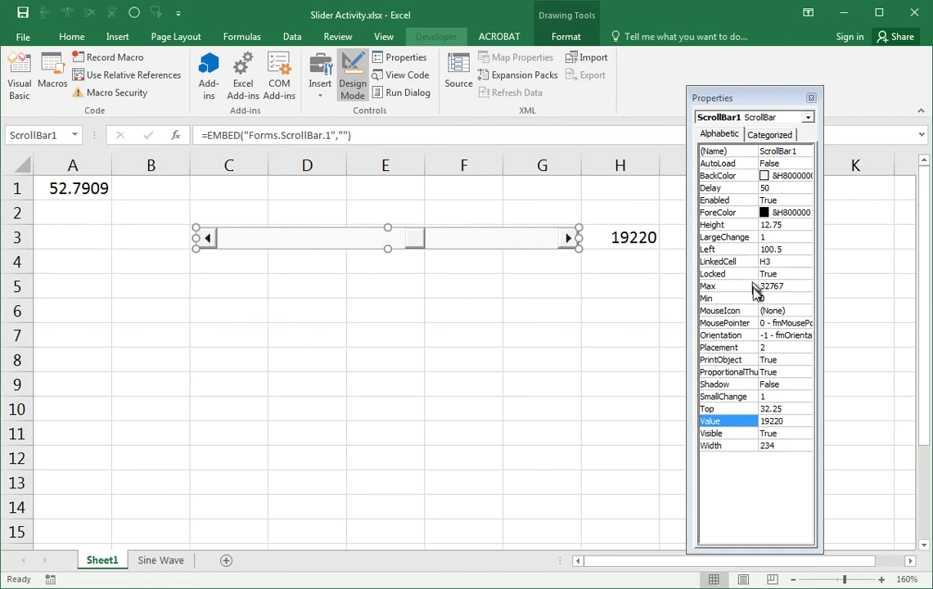
- Set ScrollBar1's LargeChange to 50, close Properties and exit Design Mode
click(776, 399)
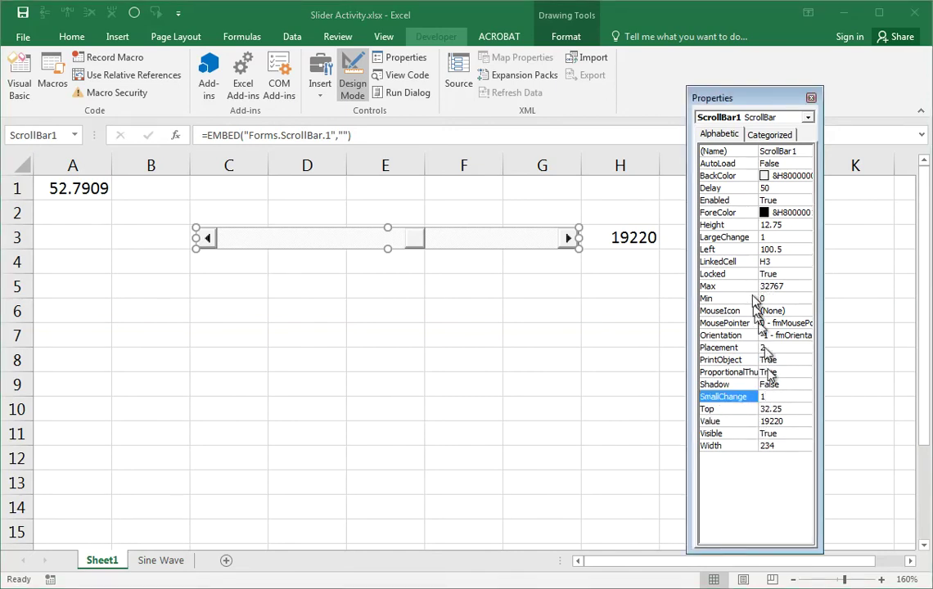
click(770, 238)
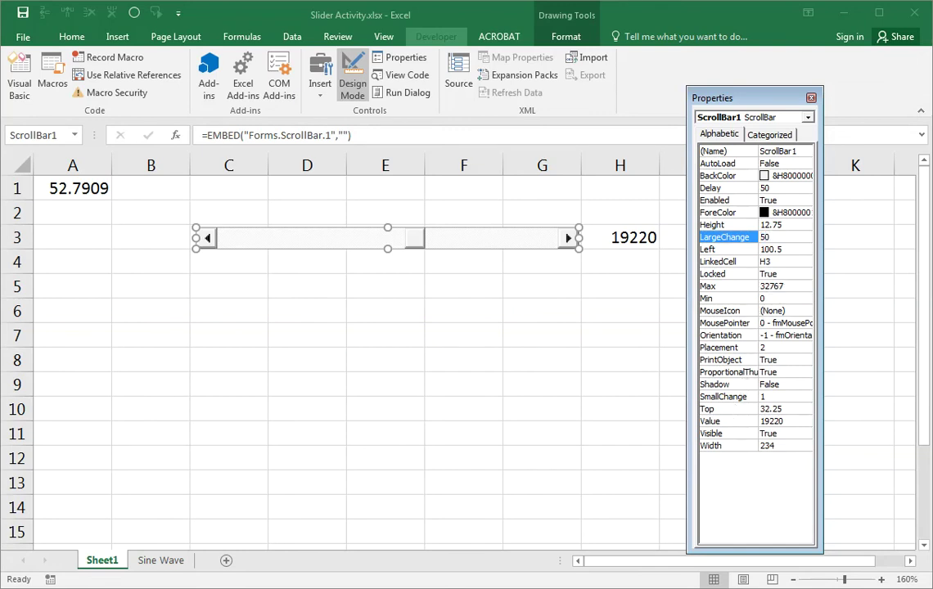
click(778, 397)
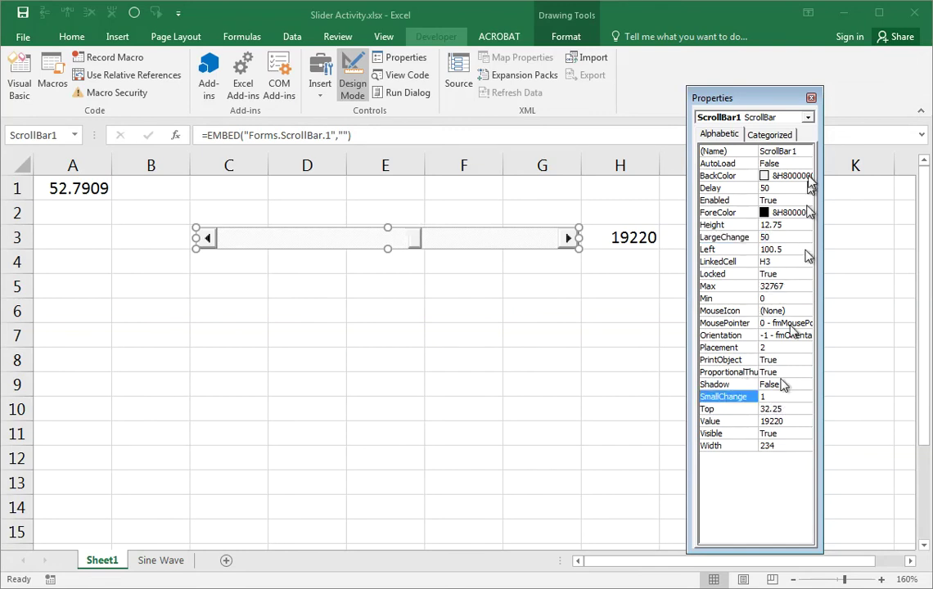
click(813, 100)
click(353, 86)
- Drag the thumb, then page H3 up eight times in 50-unit jumps
drag(417, 248, 455, 250)
click(492, 242)
click(492, 241)
click(492, 241)
click(492, 241)
click(492, 241)
click(492, 242)
click(492, 242)
click(492, 241)
click(492, 242)
click(492, 241)
- Raise H3 by five single units, then page it up by 50 again
click(568, 239)
click(568, 239)
click(568, 239)
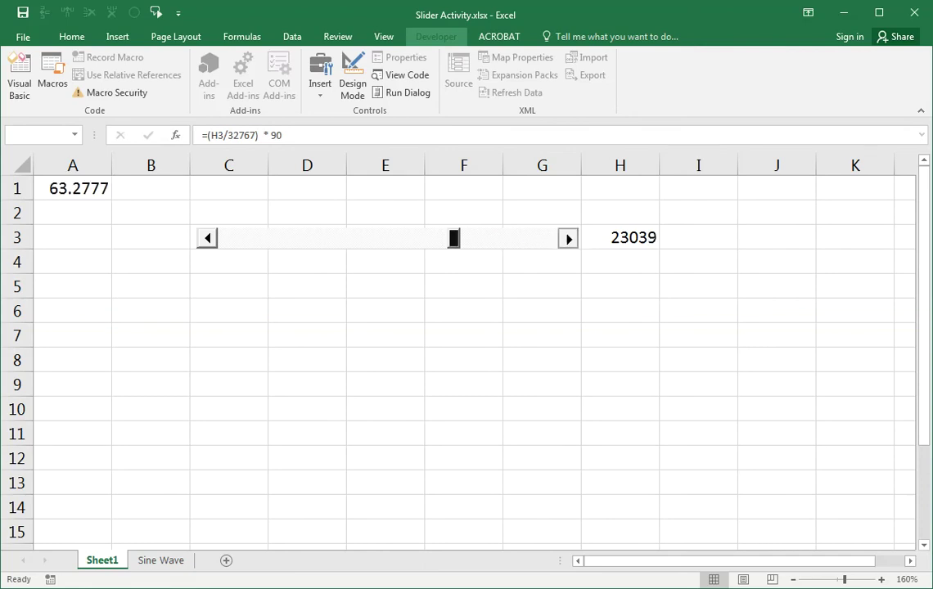
click(568, 239)
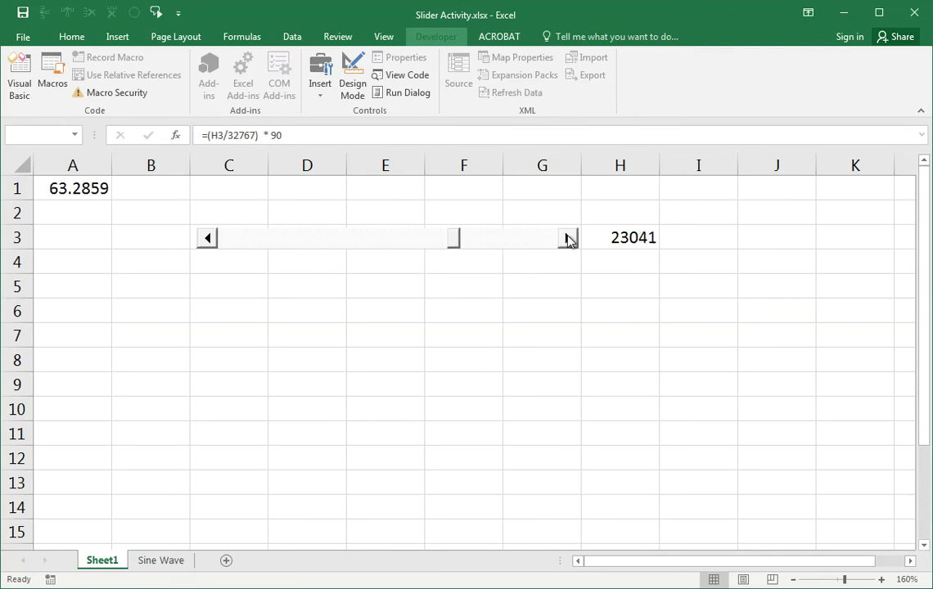
click(568, 239)
click(568, 239)
click(568, 239)
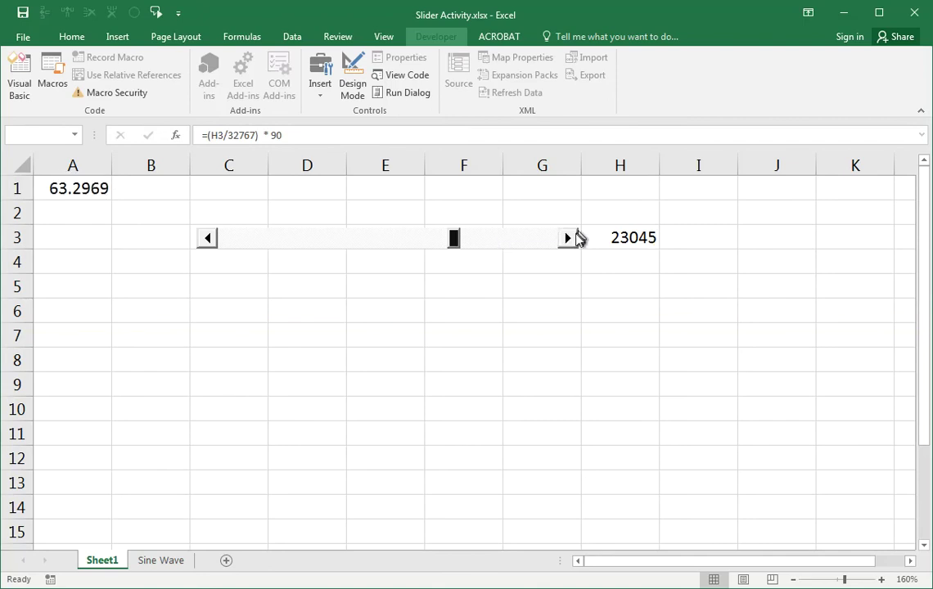
click(519, 239)
click(519, 239)
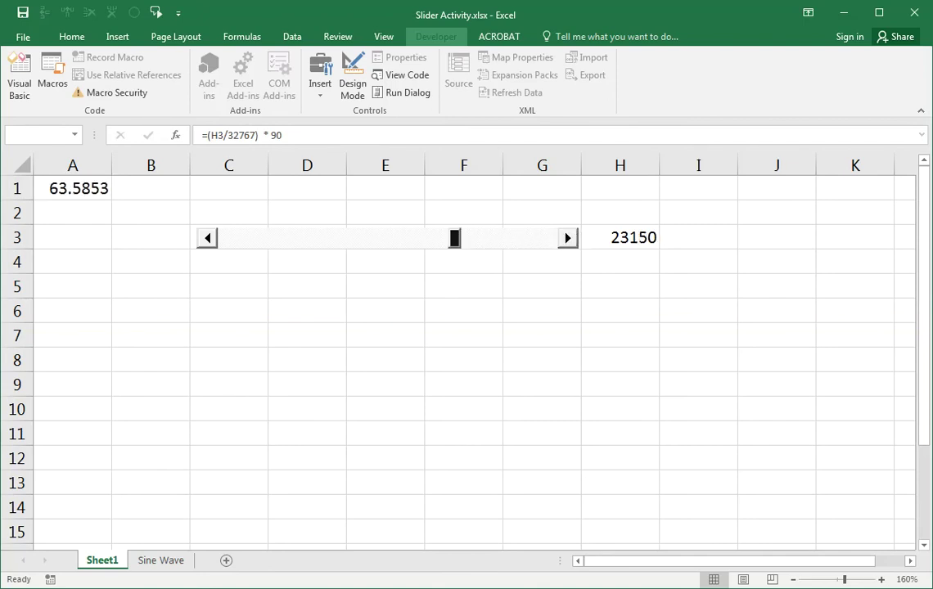
click(519, 244)
click(519, 244)
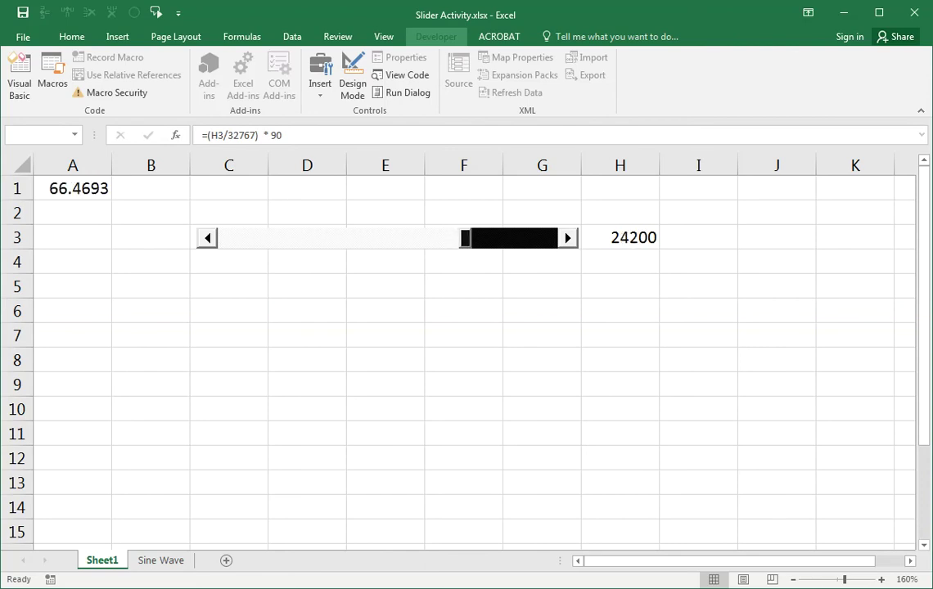
- Page H3 back down in 50-unit jumps and single steps, ending at 17031
drag(519, 247, 521, 244)
drag(452, 244, 448, 244)
click(207, 238)
drag(210, 245, 210, 245)
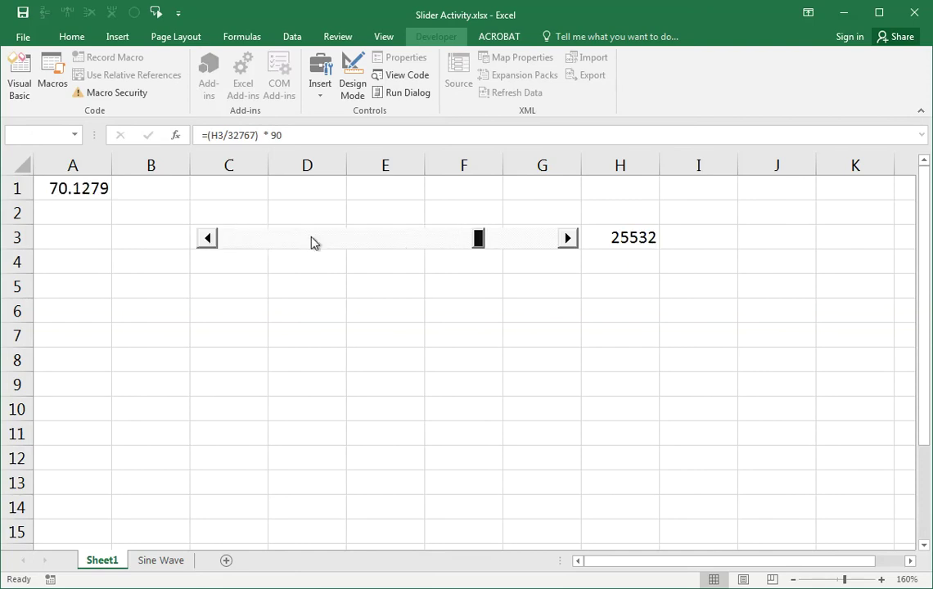
drag(484, 242, 406, 254)
drag(328, 246, 220, 250)
click(214, 242)
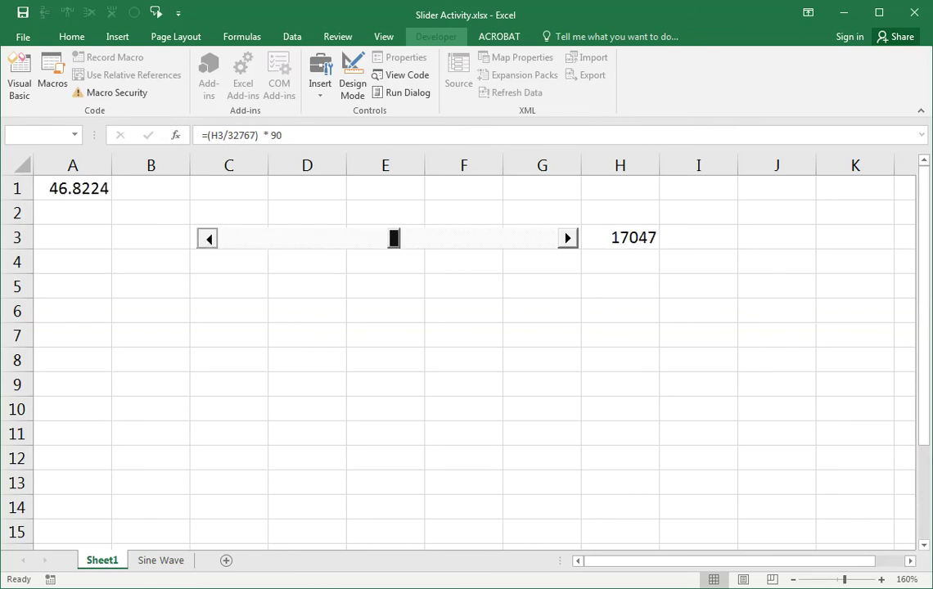
- Lower H3 by one and by 50, then check the formula in A1
click(206, 238)
click(336, 294)
click(285, 246)
click(78, 188)
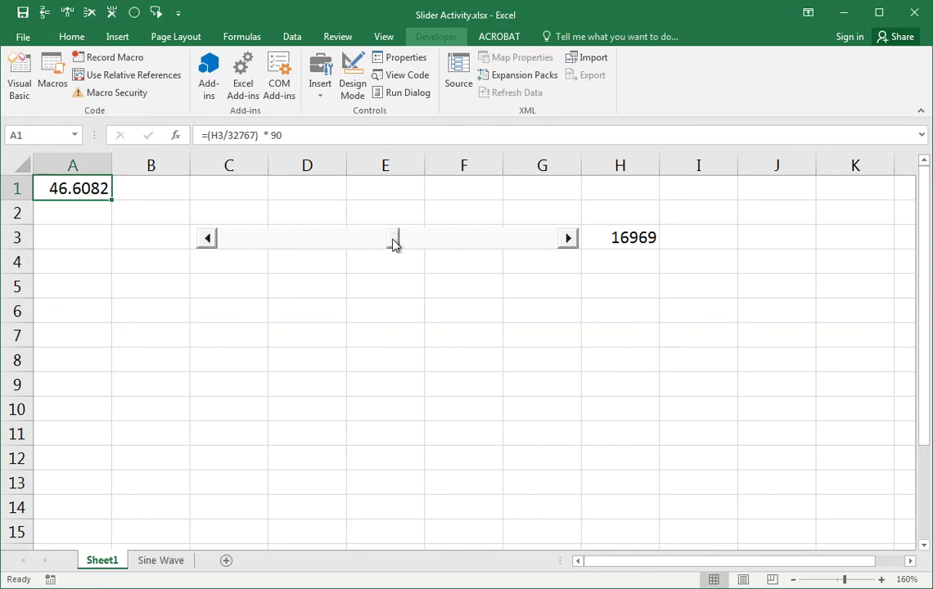
- Drag the thumb, then page H3 up three times and down once by 50
mouse_move(394, 246)
mouse_down()
mouse_move(344, 244)
mouse_move(388, 251)
mouse_up()
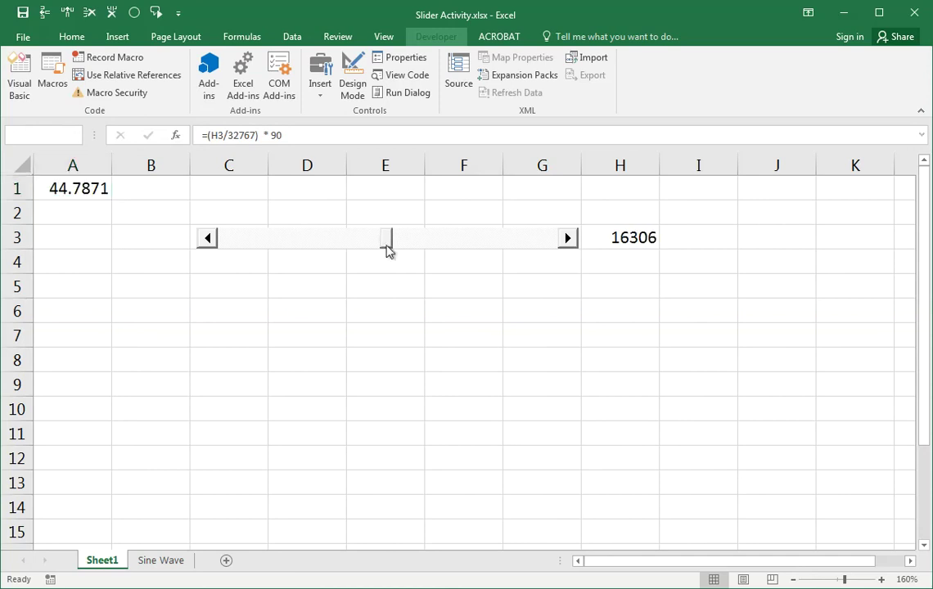
click(402, 244)
click(410, 243)
click(410, 242)
click(369, 243)
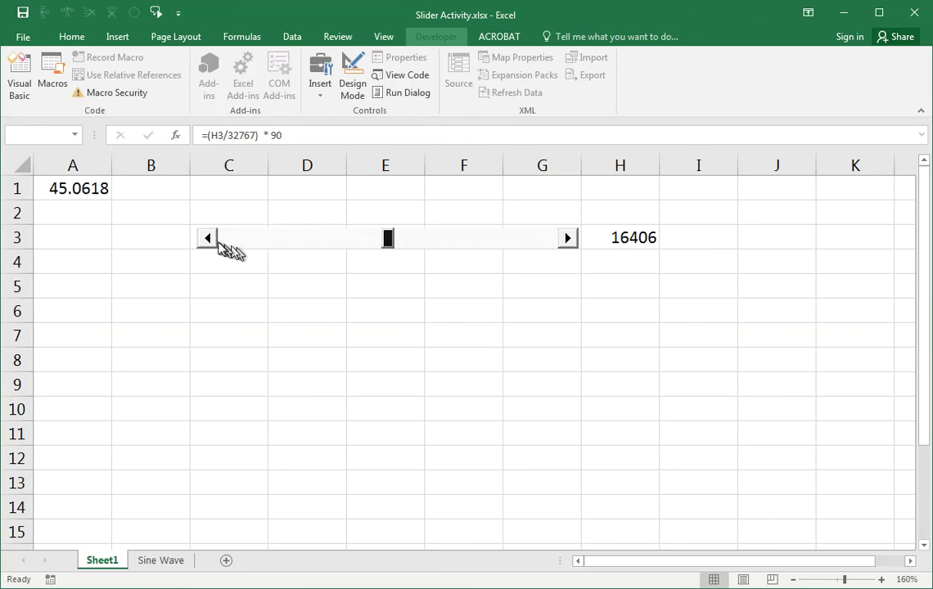
- Lower H3 step by step with the left arrow toward 16384
click(208, 238)
click(208, 238)
click(207, 238)
click(208, 238)
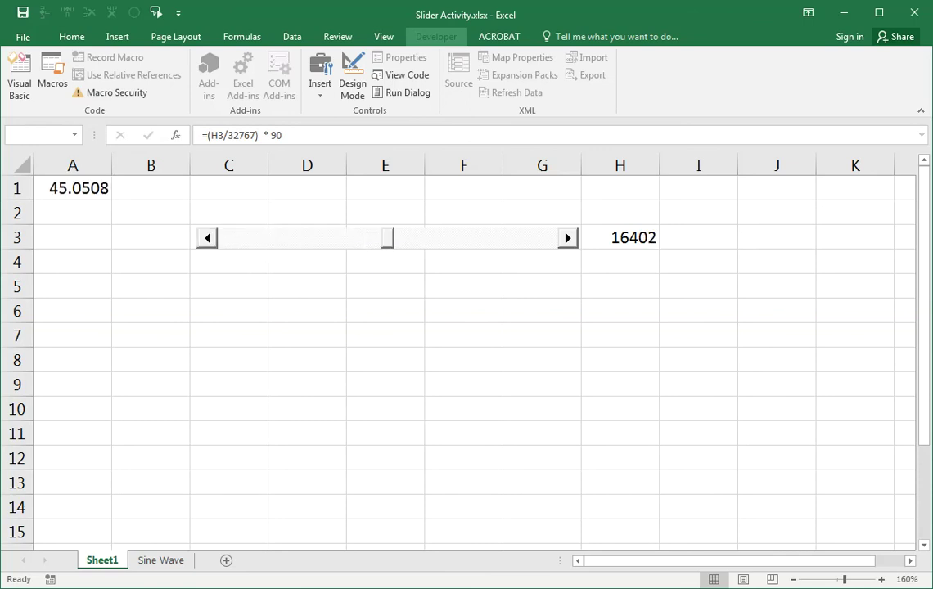
click(210, 239)
double_click(210, 239)
triple_click(211, 239)
double_click(211, 239)
double_click(210, 239)
click(211, 239)
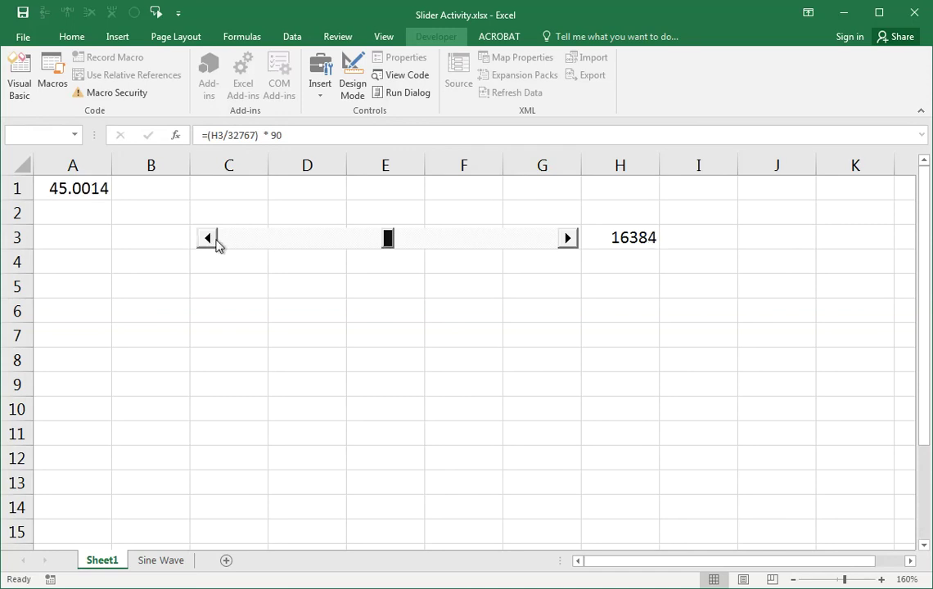
double_click(208, 239)
- Nudge H3 up and down by single units to settle at 16384, then check A1
click(570, 238)
click(570, 239)
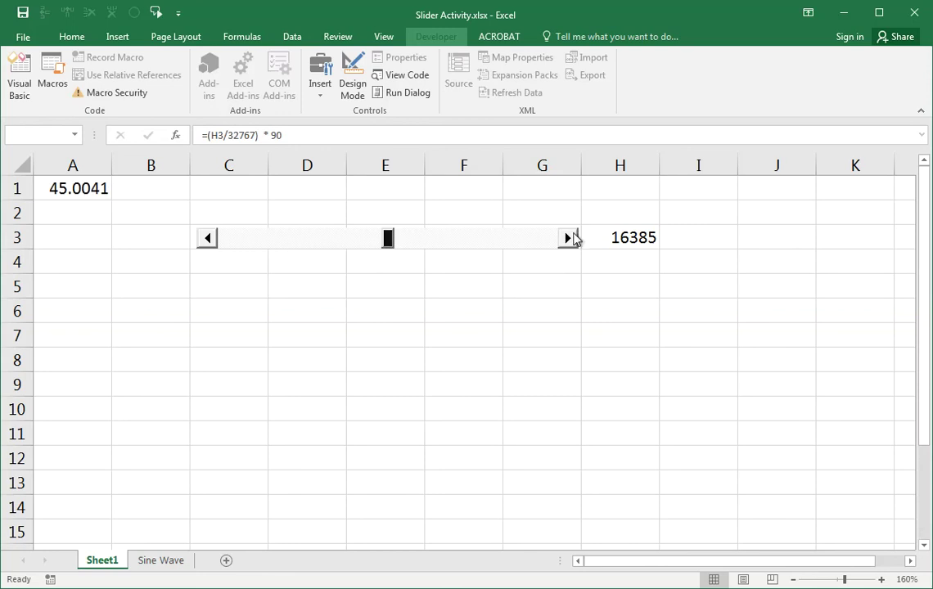
click(570, 238)
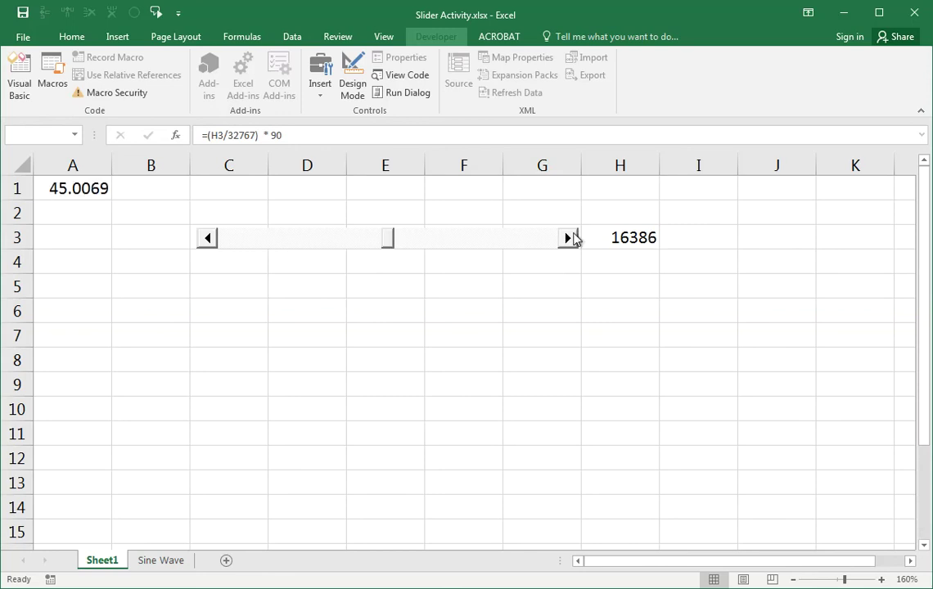
click(208, 238)
click(208, 238)
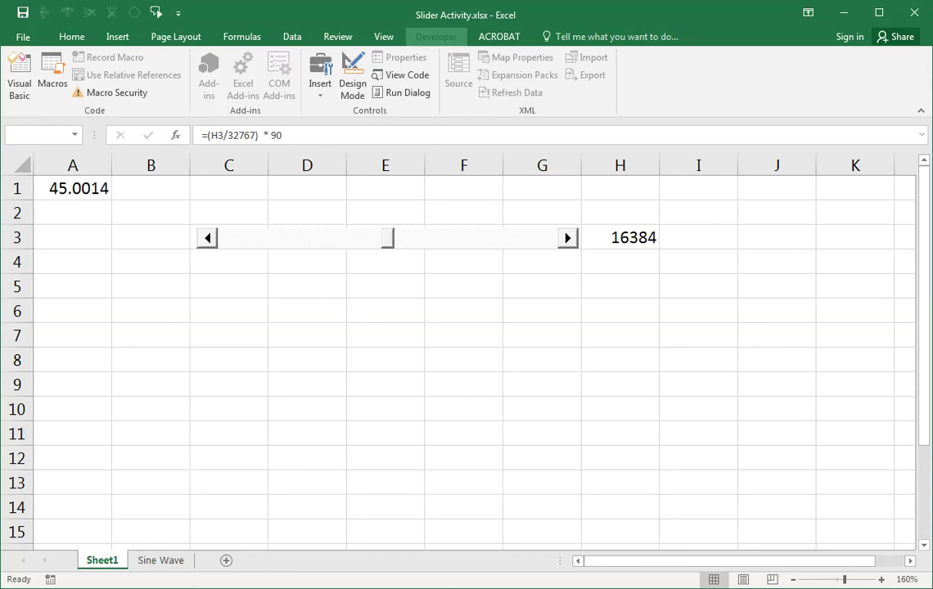
click(89, 188)
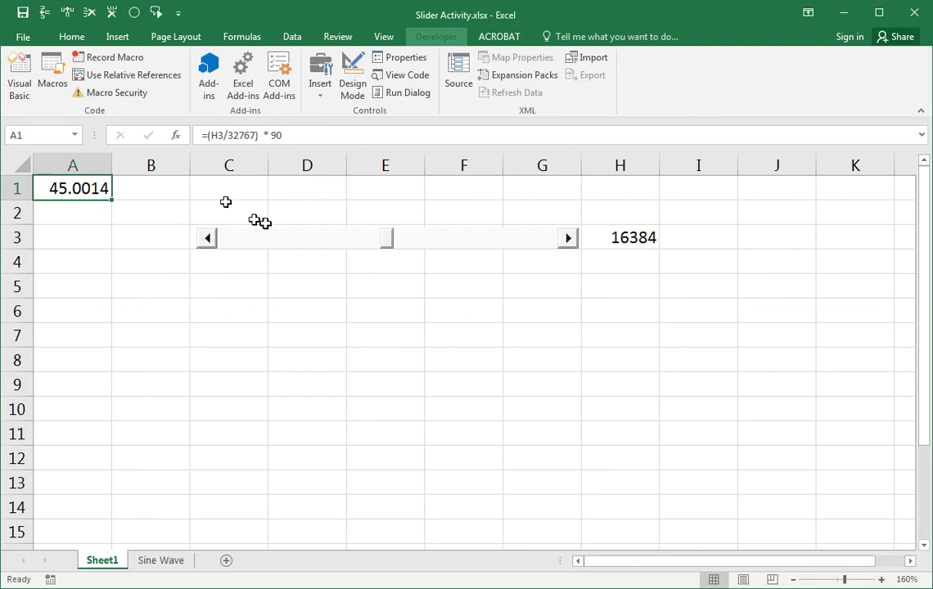
- Page down, sweep the thumb to 21844, then bring H3 to 15075 (A1 41.406)
click(242, 240)
mouse_move(392, 242)
mouse_down()
mouse_move(383, 244)
mouse_move(414, 250)
mouse_move(401, 254)
mouse_move(437, 250)
mouse_move(350, 262)
mouse_move(501, 260)
mouse_move(270, 264)
mouse_move(488, 262)
mouse_move(401, 259)
mouse_move(348, 271)
mouse_move(444, 252)
mouse_move(333, 252)
mouse_move(425, 249)
mouse_move(373, 245)
mouse_up()
click(429, 360)
click(75, 191)
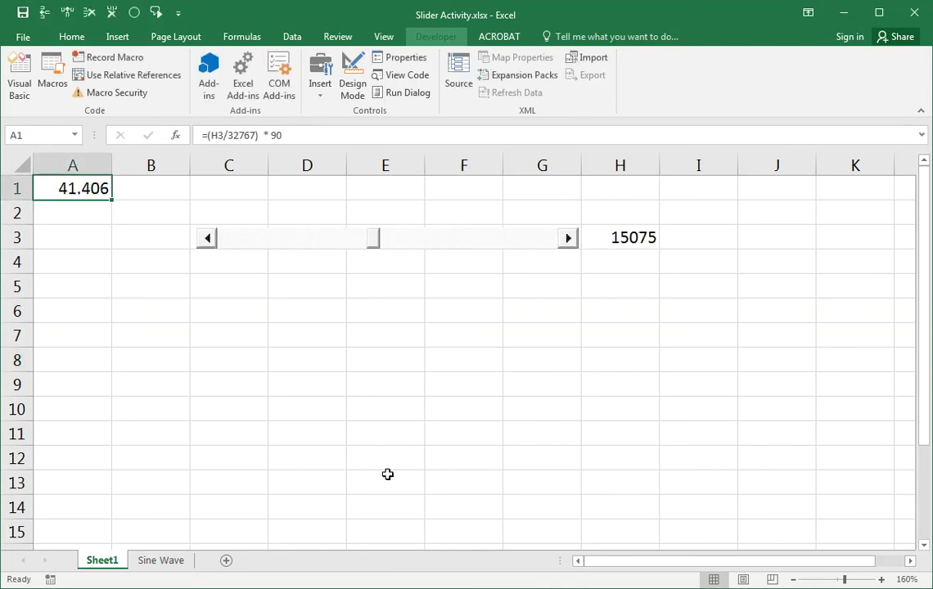